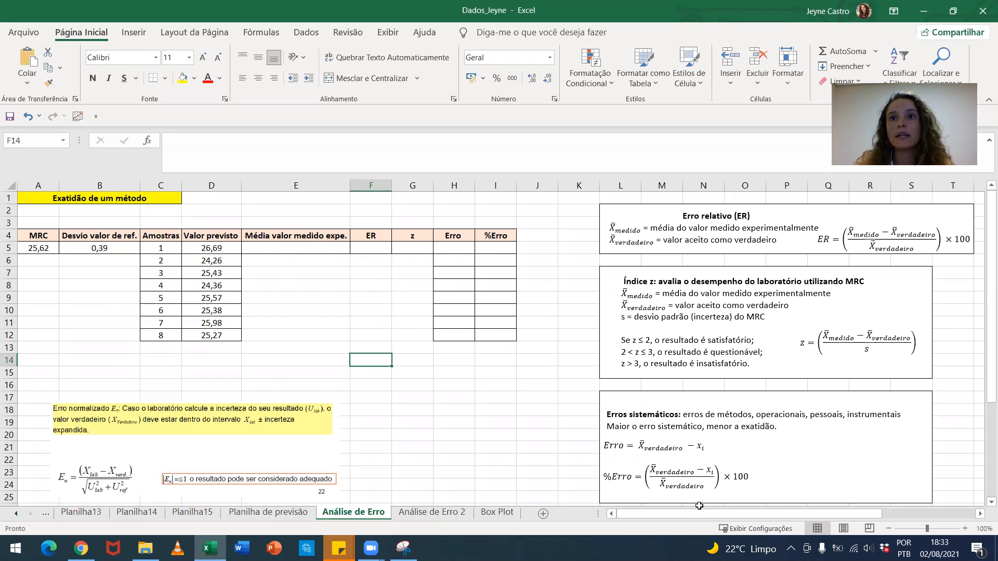
Calculate the experimental mean in E5 with the formula =media(D5:D12).
{"action": "left_click_drag", "start_coordinate": [680, 516], "coordinate": [703, 511]}
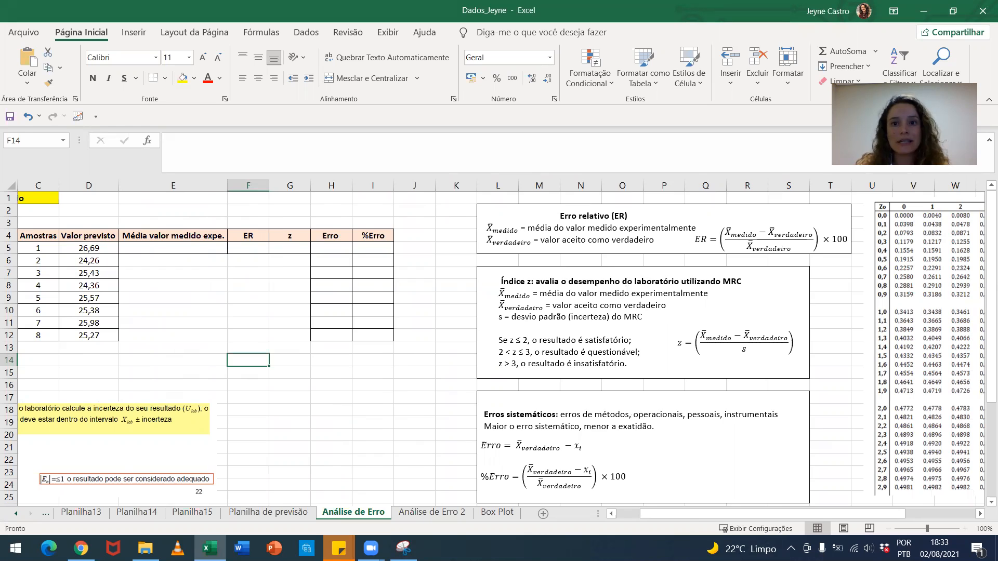
{"action": "left_click_drag", "start_coordinate": [679, 515], "coordinate": [667, 514]}
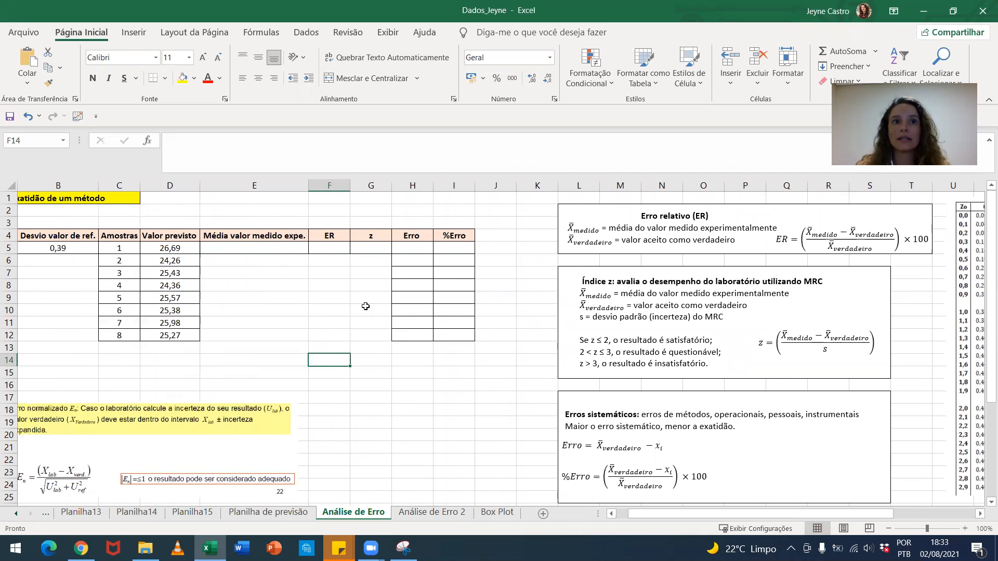
{"action": "left_click", "coordinate": [257, 249]}
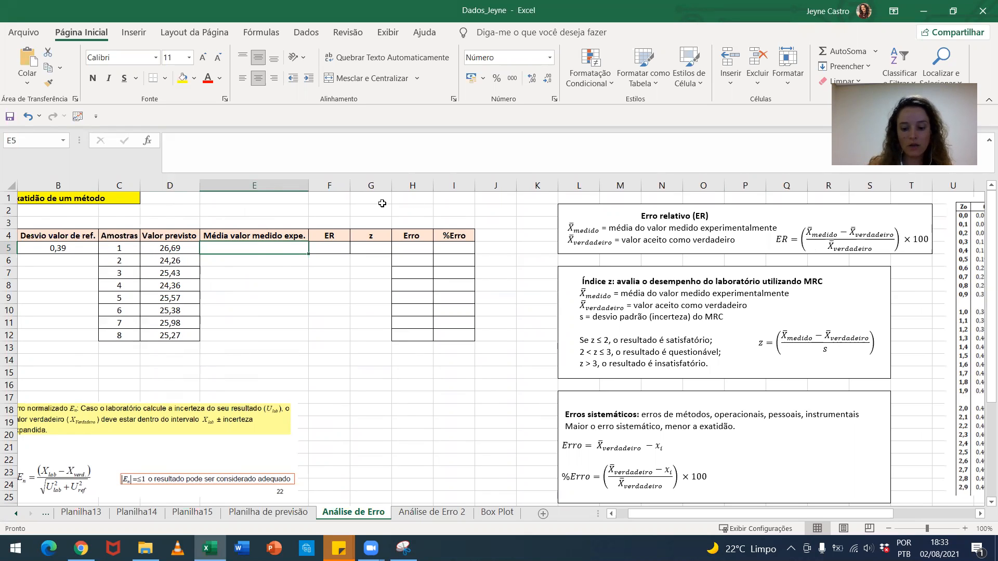
{"action": "type", "text": "=media("}
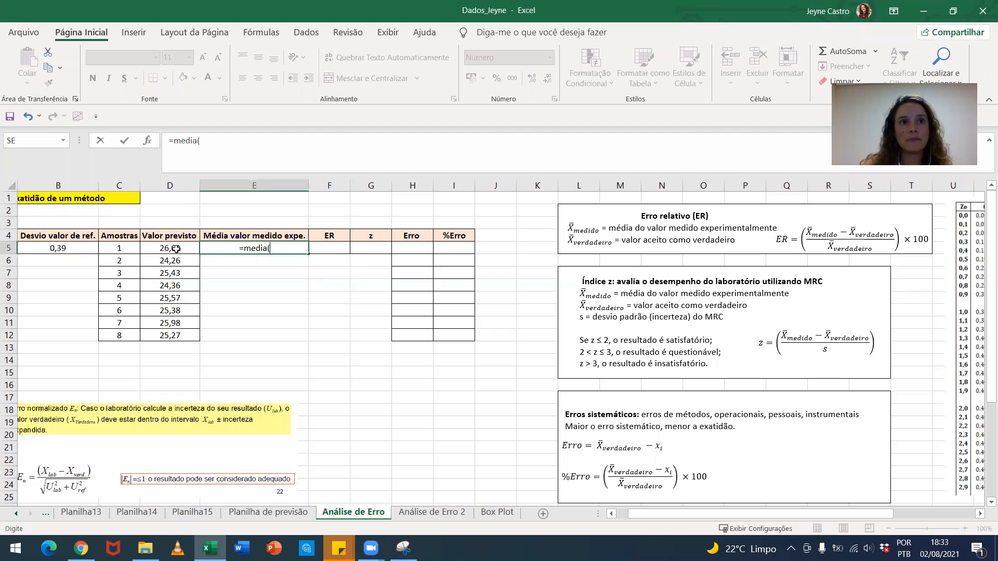
{"action": "left_click_drag", "start_coordinate": [171, 248], "coordinate": [186, 342]}
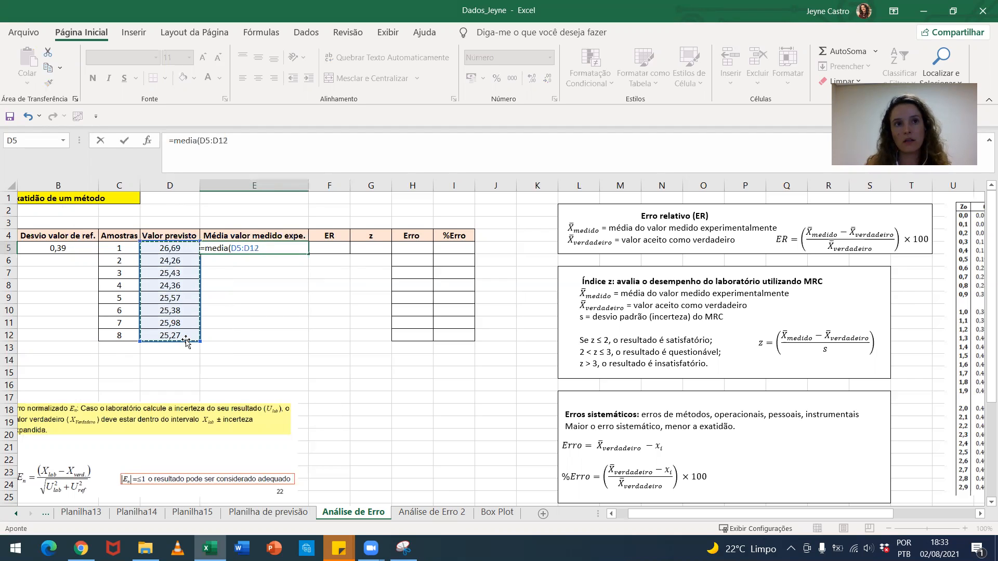
{"action": "type", "text": ")"}
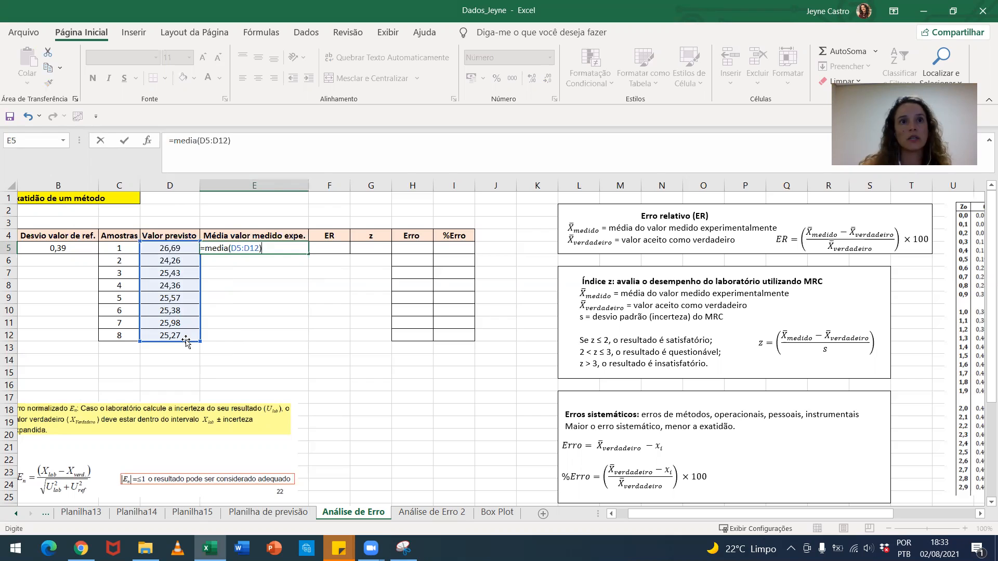
{"action": "key", "text": "Return"}
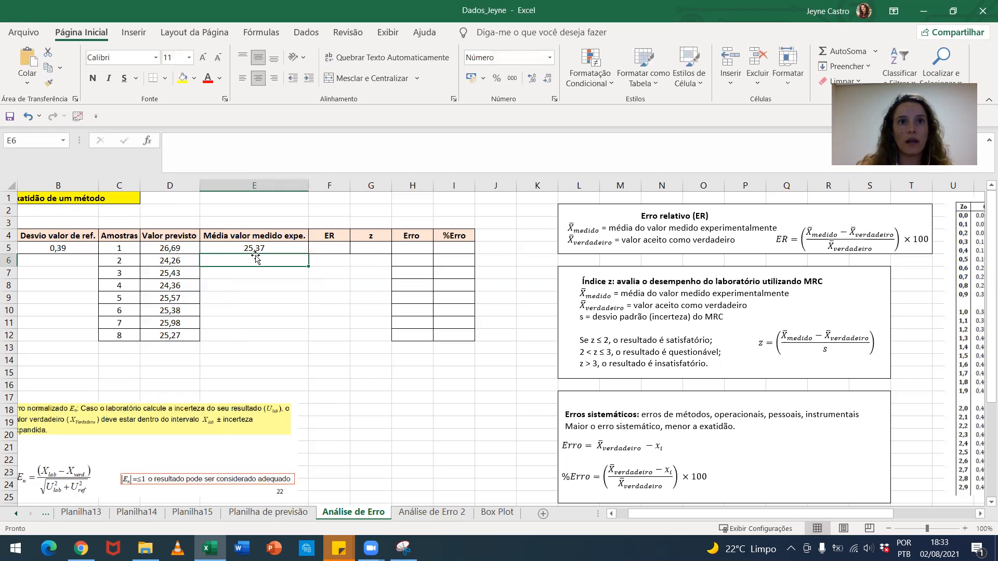
Begin the relative error formula in F5 by dividing the difference E5-A5 by the reference value A5.
{"action": "left_click", "coordinate": [338, 251]}
{"action": "left_click", "coordinate": [324, 240]}
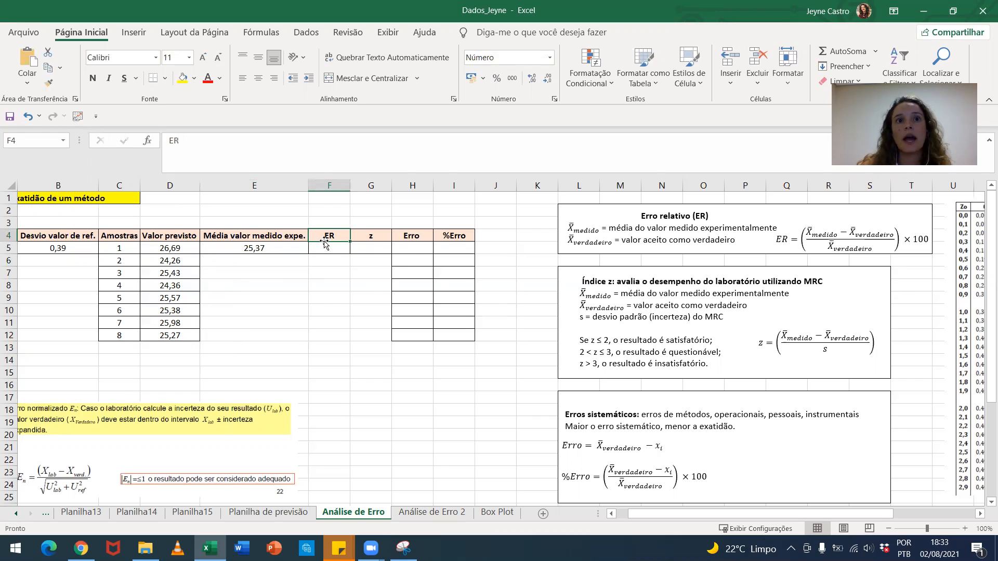
{"action": "left_click", "coordinate": [335, 248]}
{"action": "type", "text": "="}
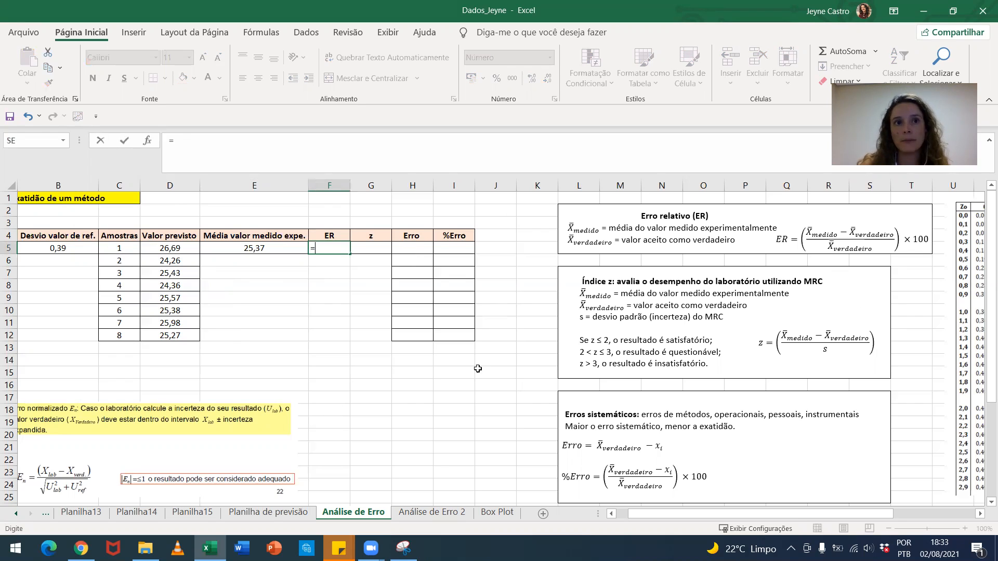
{"action": "type", "text": "("}
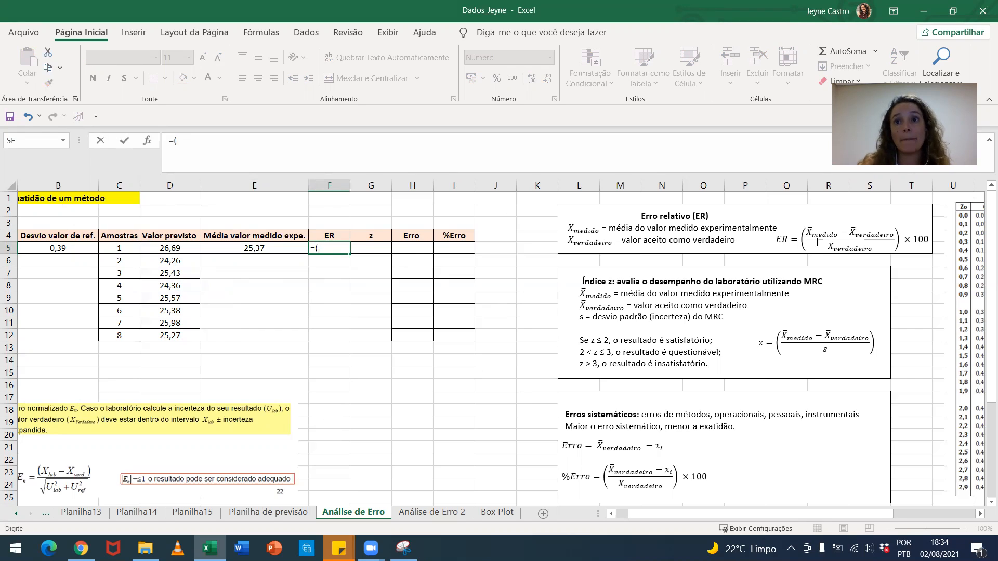
{"action": "left_click", "coordinate": [260, 249]}
{"action": "type", "text": "-"}
{"action": "left_click_drag", "start_coordinate": [662, 514], "coordinate": [650, 516]}
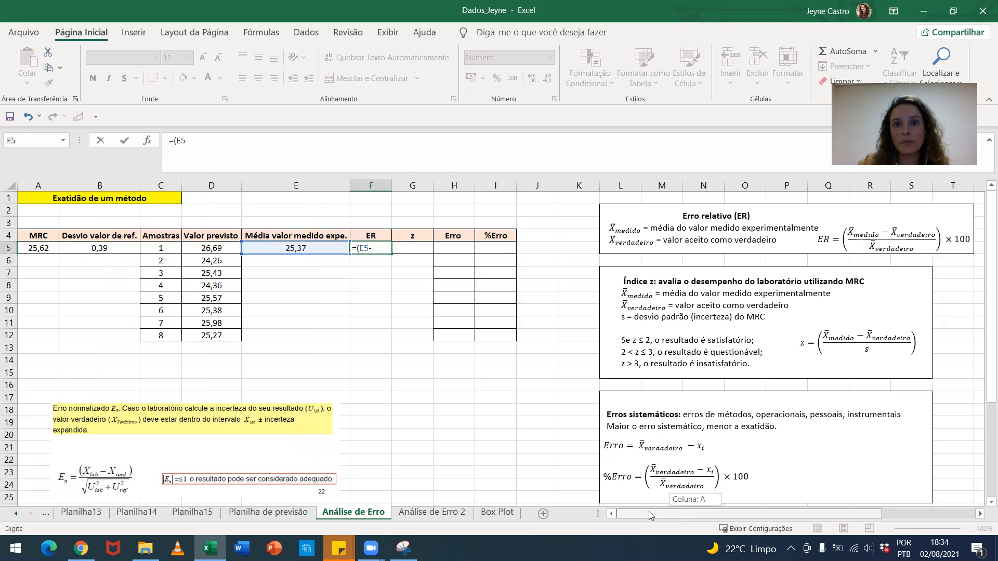
{"action": "left_click", "coordinate": [33, 248]}
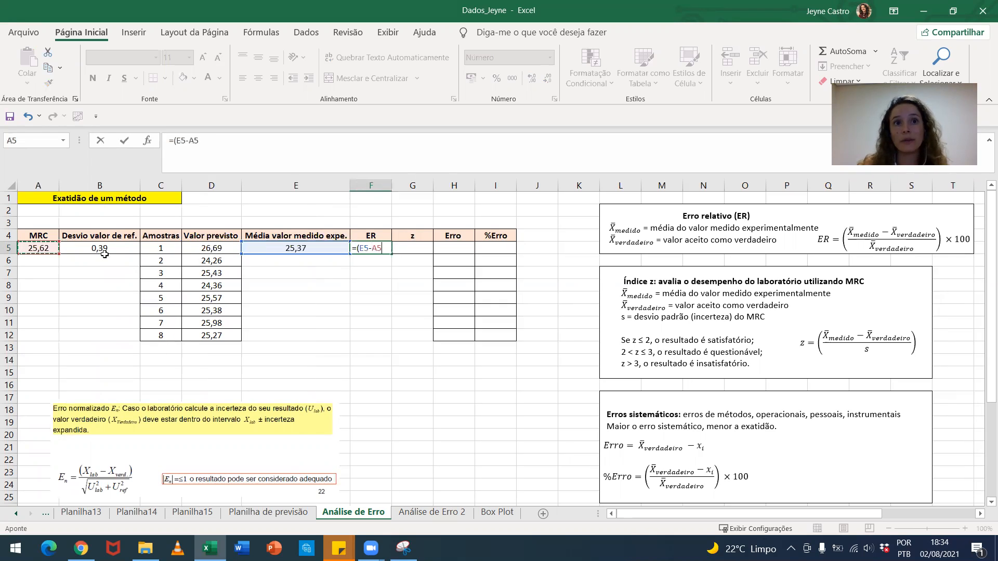
{"action": "type", "text": ")"}
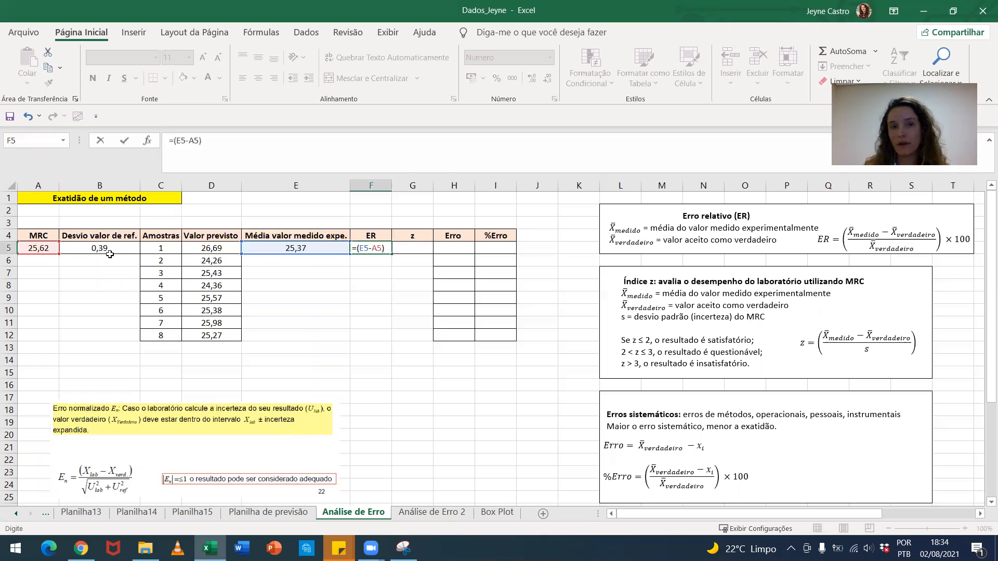
{"action": "type", "text": "/"}
{"action": "left_click", "coordinate": [35, 252]}
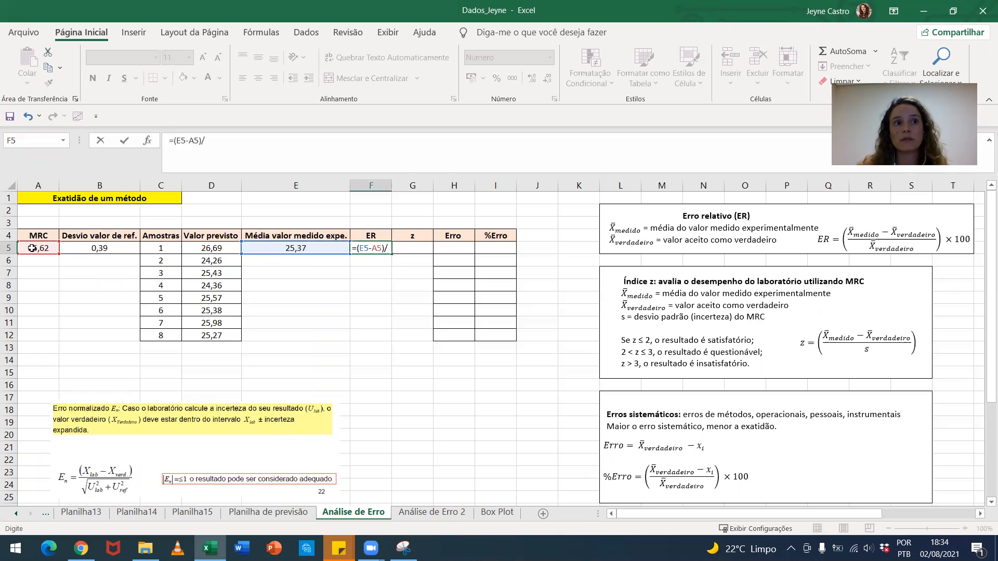
{"action": "type", "text": ")"}
Enclose the whole quotient in F5 in parentheses and multiply by 100, giving =((E5-A5)/A5)*100.
{"action": "left_click", "coordinate": [357, 248]}
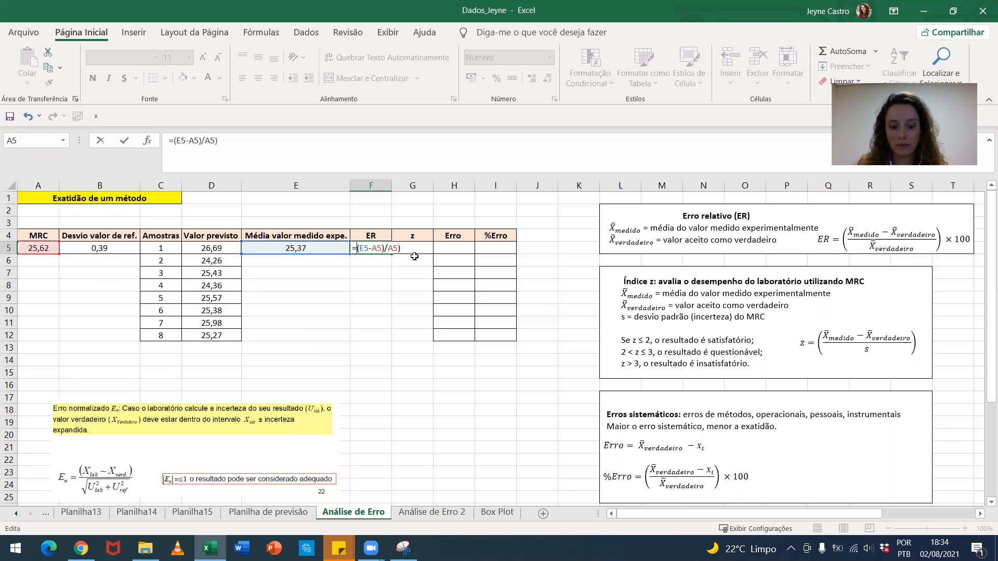
{"action": "type", "text": "("}
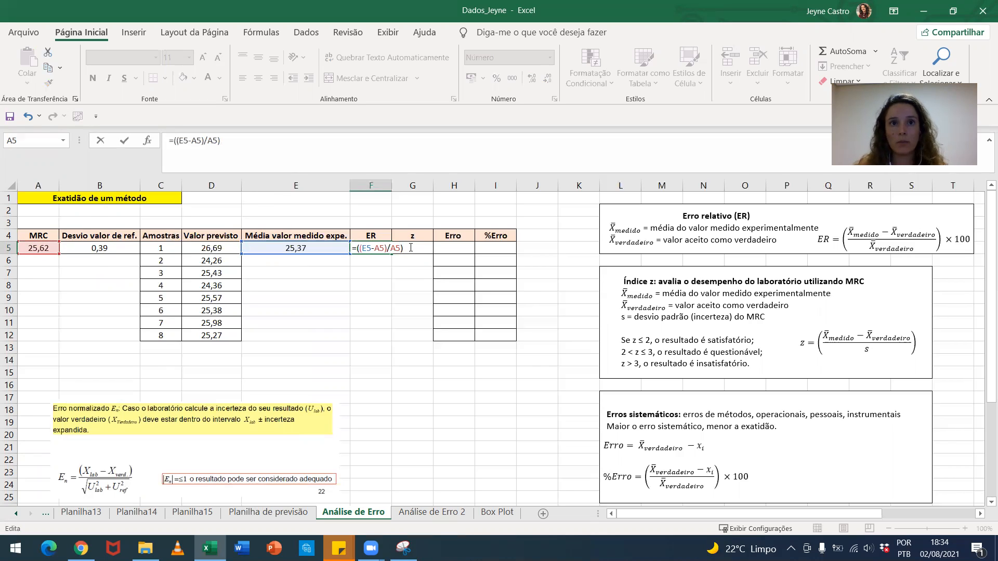
{"action": "type", "text": "*100"}
{"action": "key", "text": "Return"}
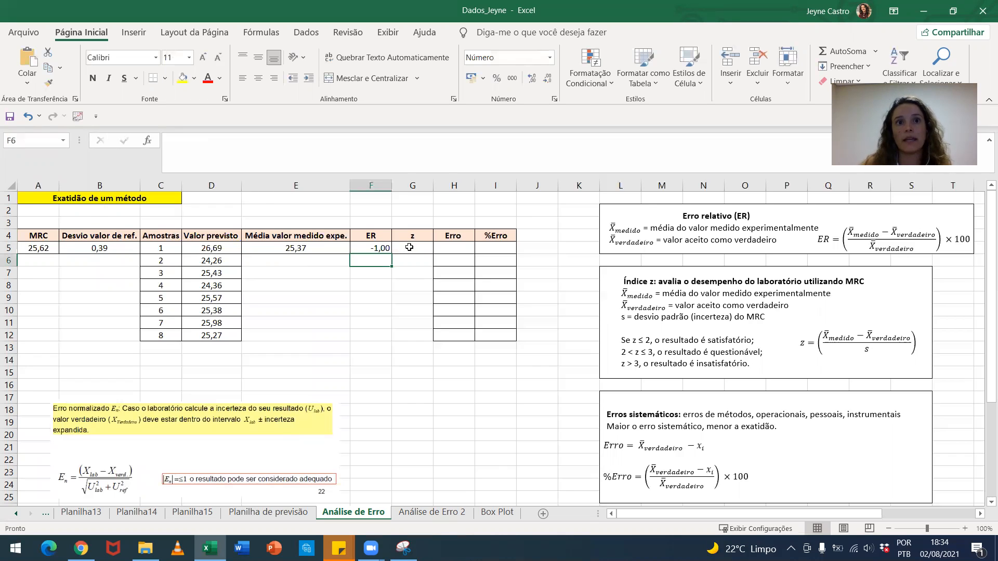
Make the relative error in F5 absolute by changing the formula to =ABS((E5-A5)/A5)*100.
{"action": "double_click", "coordinate": [372, 247]}
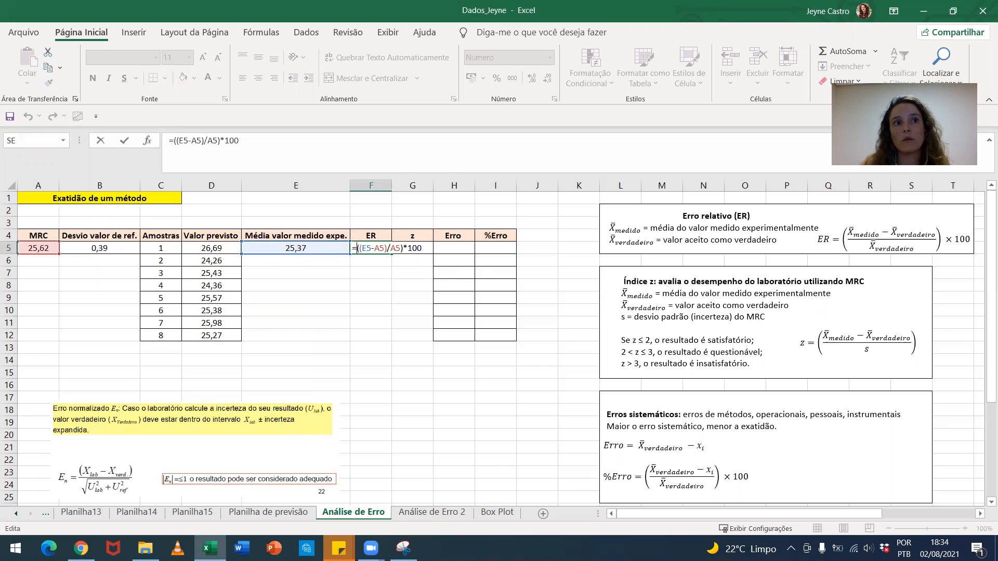
{"action": "type", "text": "abs"}
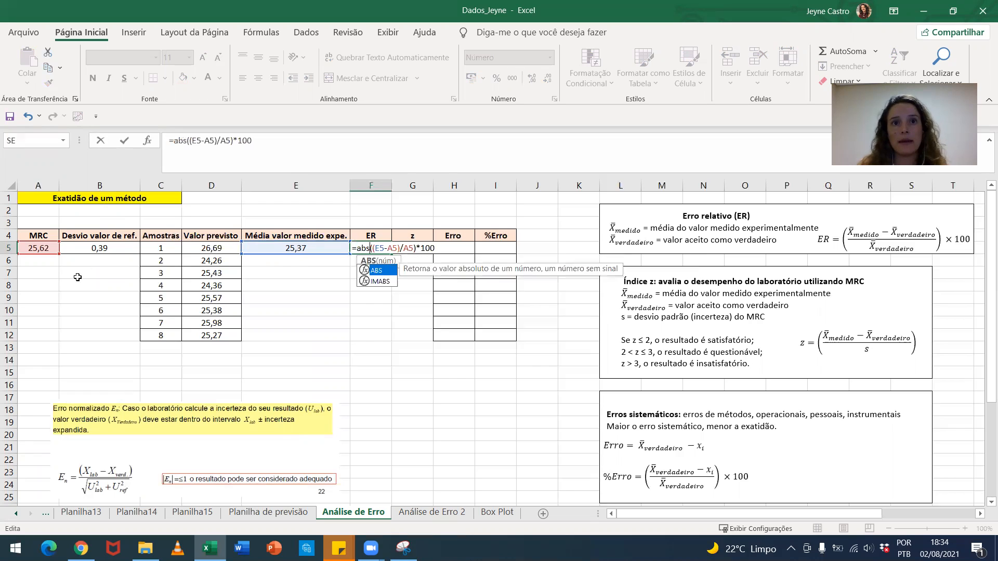
{"action": "double_click", "coordinate": [379, 270]}
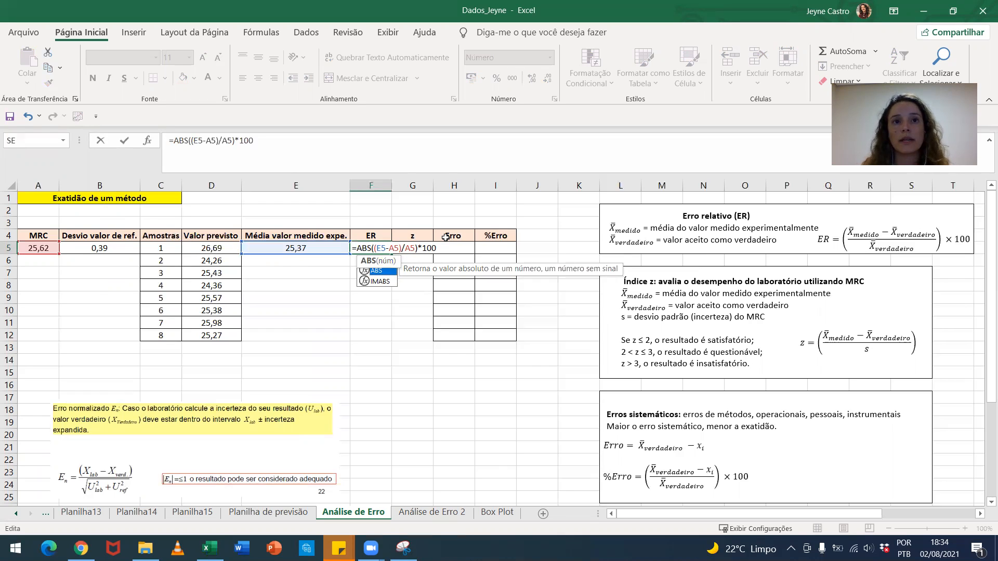
{"action": "key", "text": "Return"}
{"action": "left_click", "coordinate": [382, 248]}
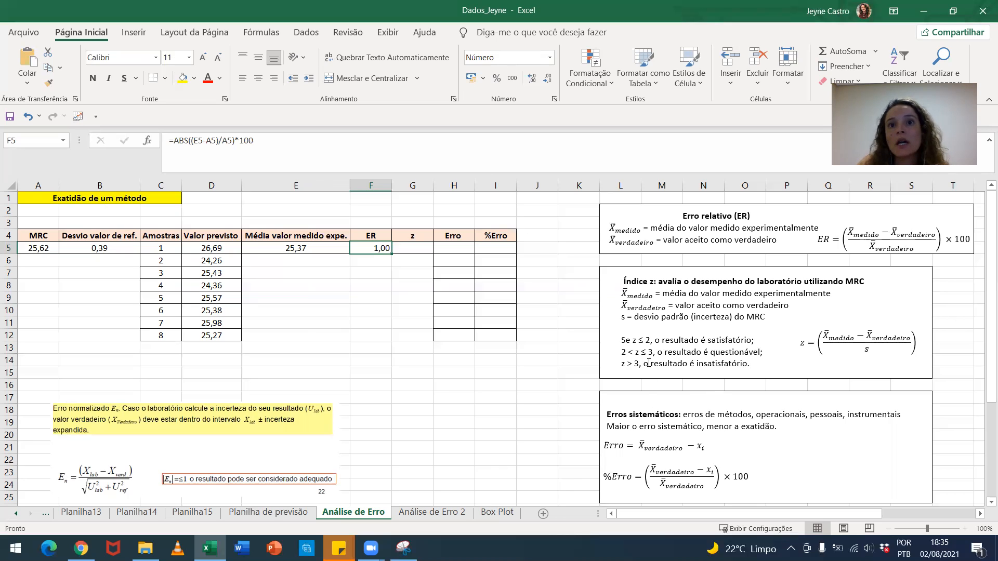
Add a conditional formatting rule to z cell G5 that gives values greater than 3 a light red fill with dark red text.
{"action": "left_click_drag", "start_coordinate": [721, 516], "coordinate": [814, 514]}
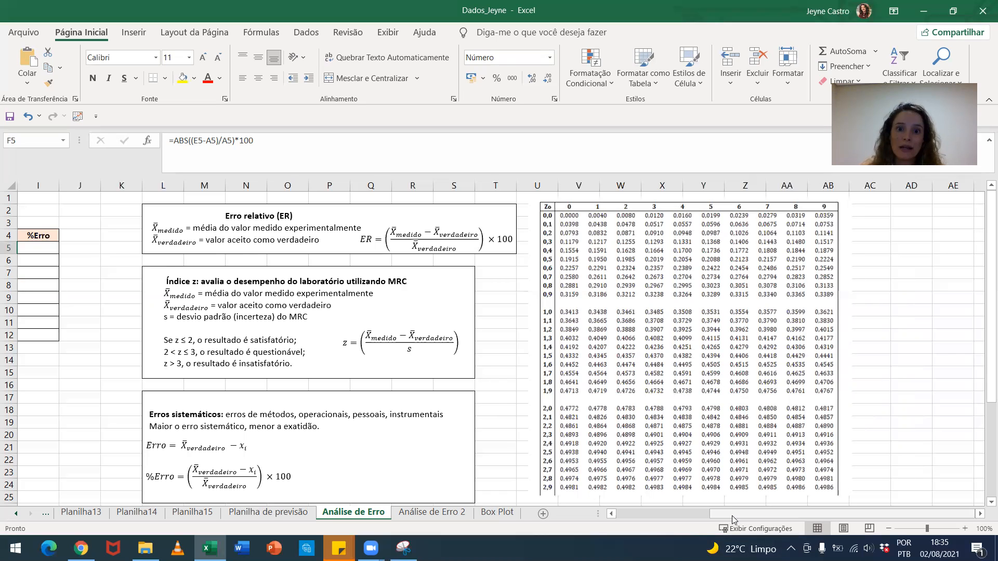
{"action": "left_click_drag", "start_coordinate": [733, 517], "coordinate": [623, 518]}
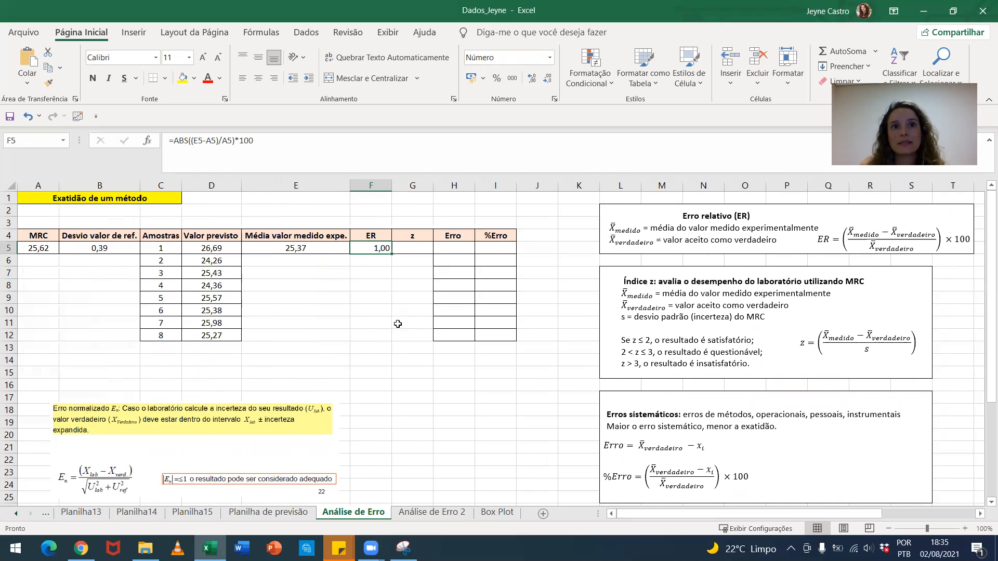
{"action": "left_click", "coordinate": [415, 252]}
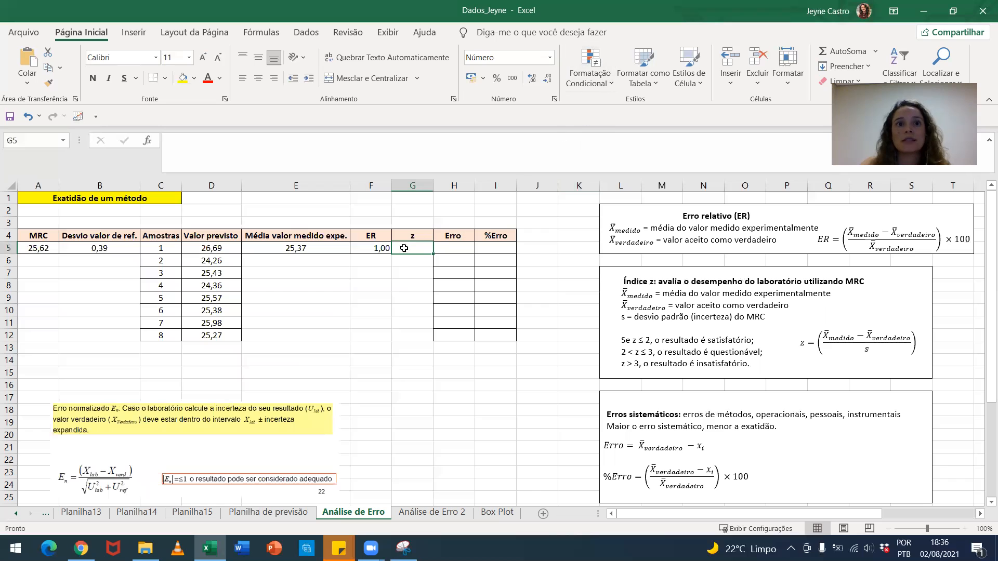
{"action": "left_click", "coordinate": [598, 85]}
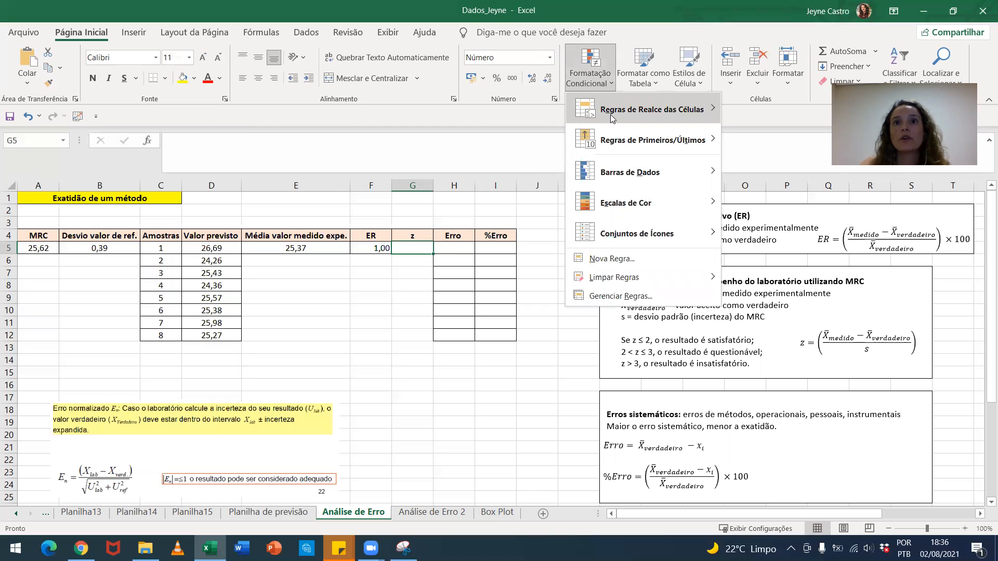
{"action": "mouse_move", "coordinate": [613, 118]}
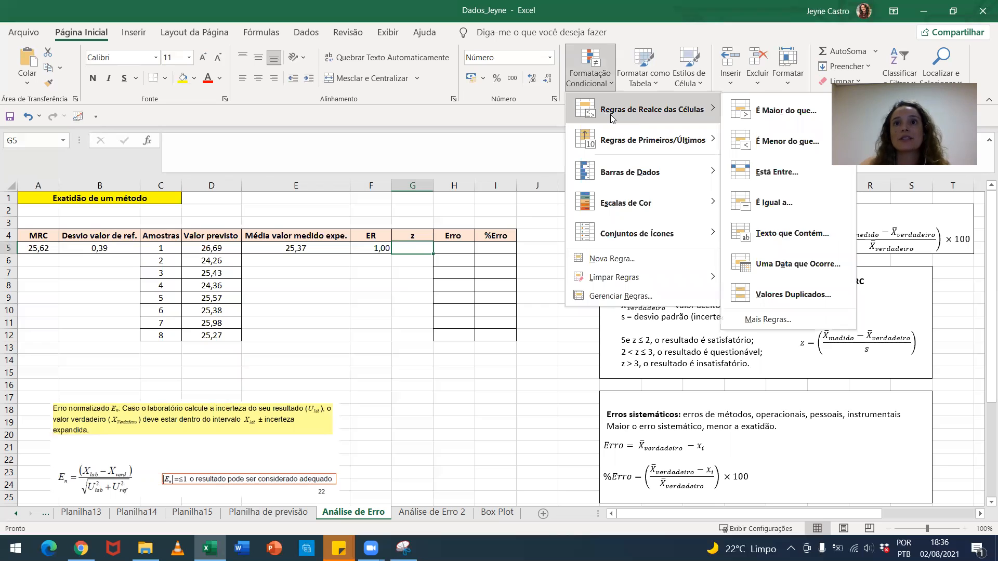
{"action": "left_click", "coordinate": [770, 111]}
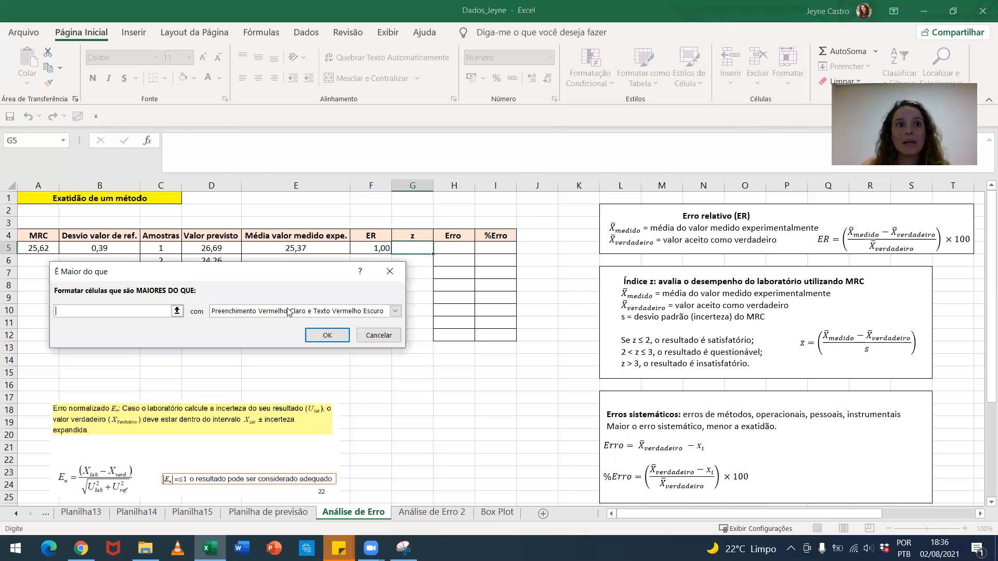
{"action": "type", "text": "3"}
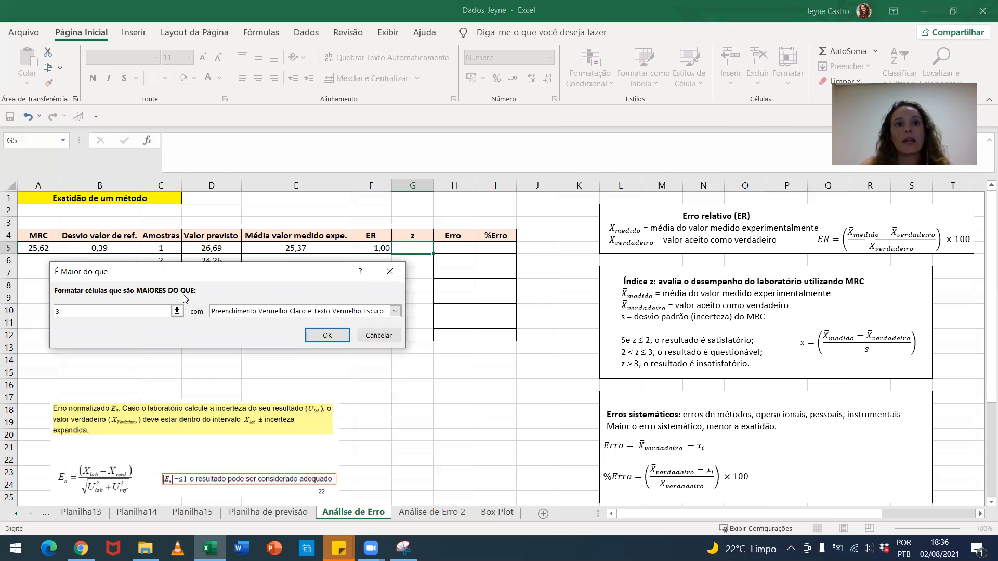
{"action": "left_click", "coordinate": [275, 311]}
{"action": "left_click", "coordinate": [281, 319]}
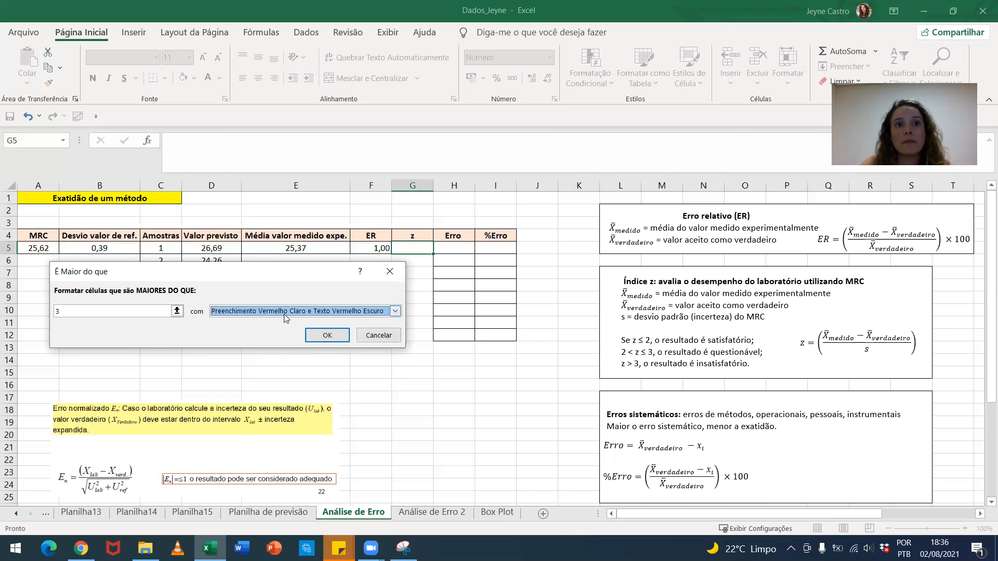
{"action": "left_click", "coordinate": [326, 336]}
Add a conditional formatting rule to G5 that gives values between 2 and 3 a yellow fill with dark yellow text.
{"action": "left_click", "coordinate": [596, 81]}
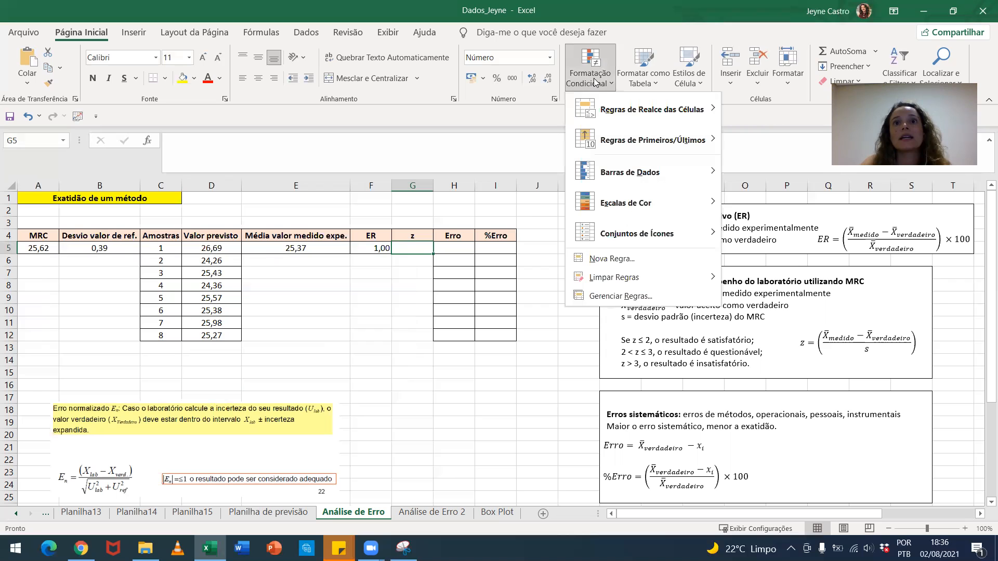
{"action": "mouse_move", "coordinate": [630, 107]}
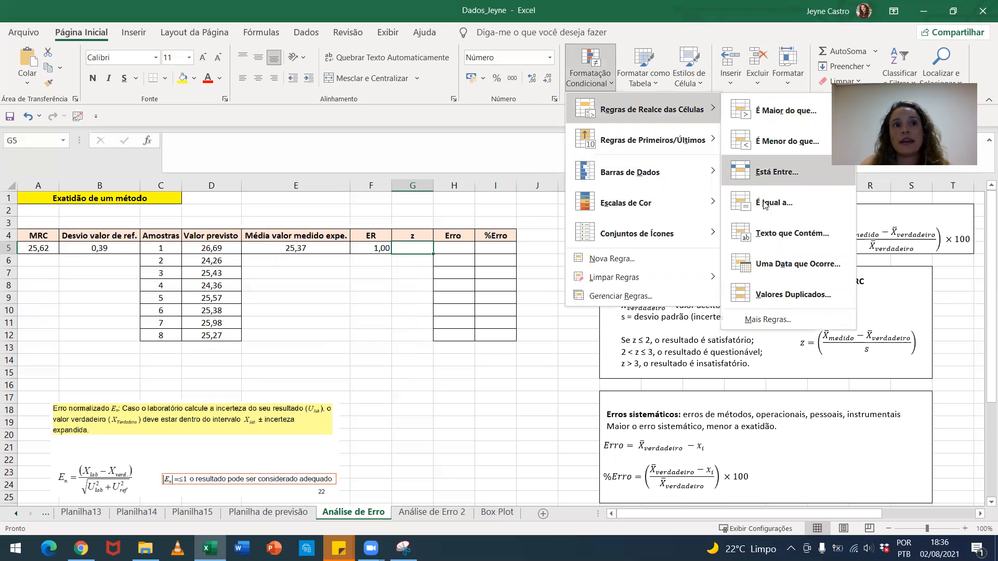
{"action": "left_click", "coordinate": [777, 171]}
{"action": "type", "text": "2"}
{"action": "left_click", "coordinate": [148, 310]}
{"action": "type", "text": "3"}
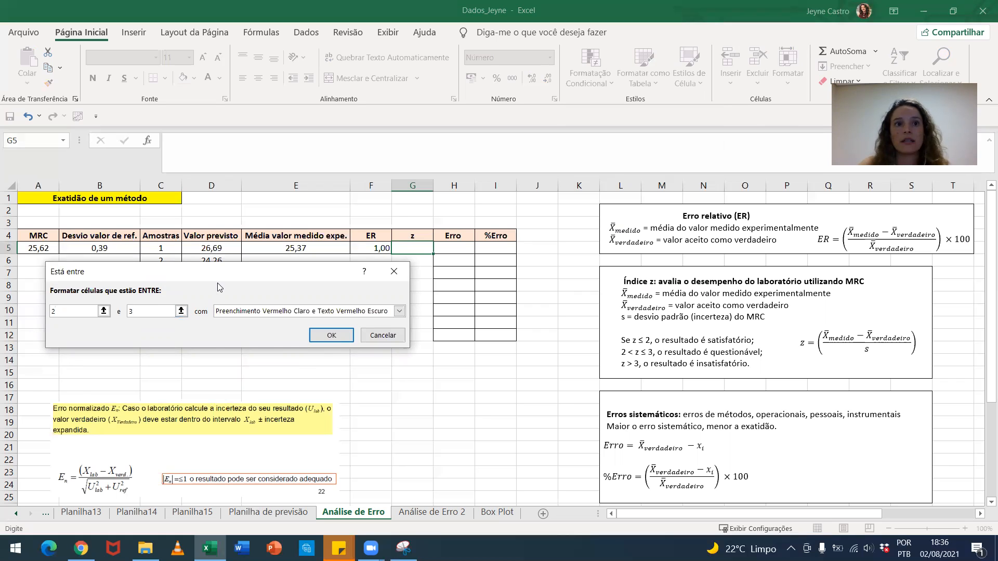
{"action": "left_click", "coordinate": [250, 311]}
{"action": "left_click", "coordinate": [255, 333]}
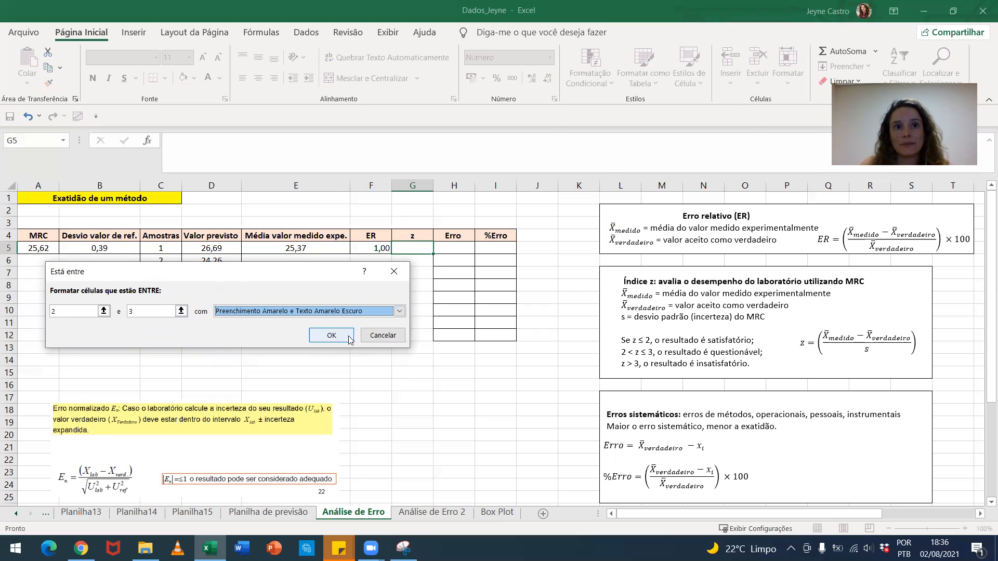
{"action": "left_click", "coordinate": [328, 338]}
Add a conditional formatting rule to G5 that gives satisfactory values, less than or equal to 2, a light green fill.
{"action": "left_click", "coordinate": [598, 77]}
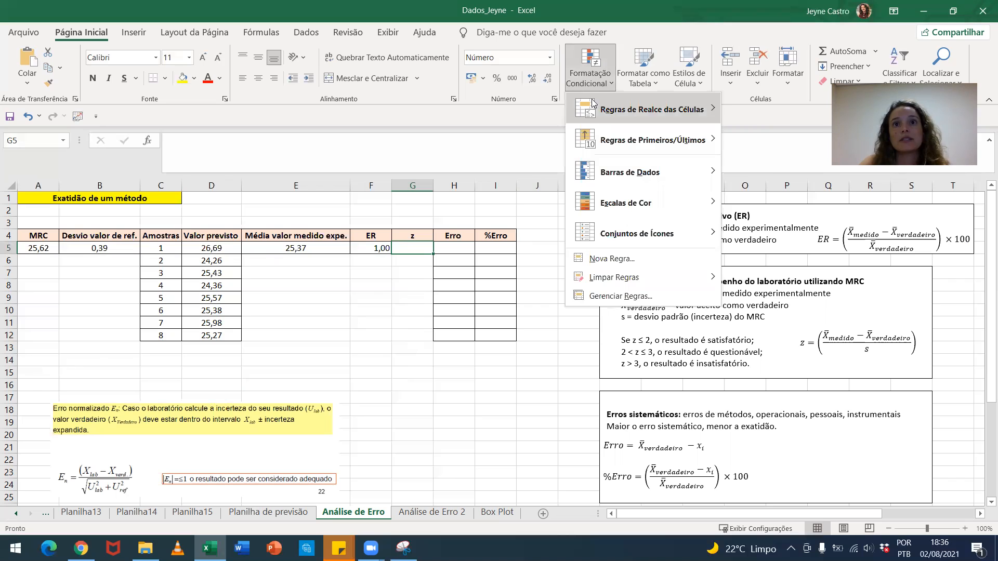
{"action": "mouse_move", "coordinate": [595, 107]}
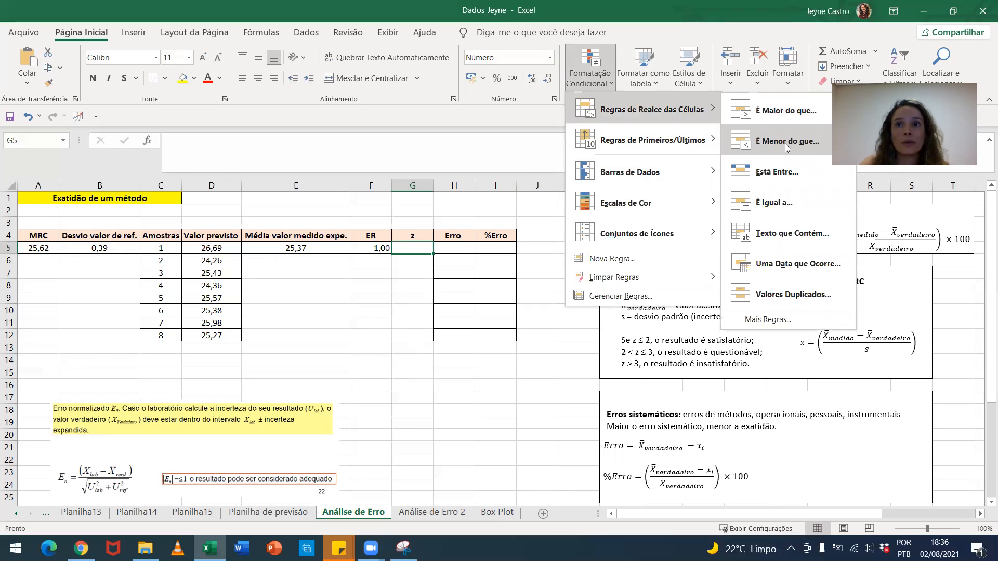
{"action": "left_click", "coordinate": [768, 320]}
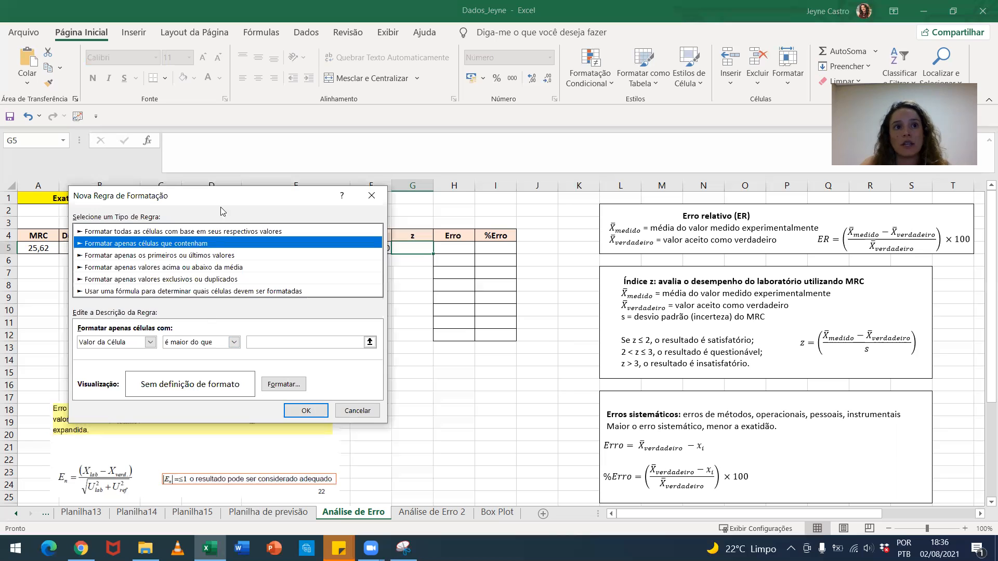
{"action": "left_click_drag", "start_coordinate": [230, 205], "coordinate": [182, 189]}
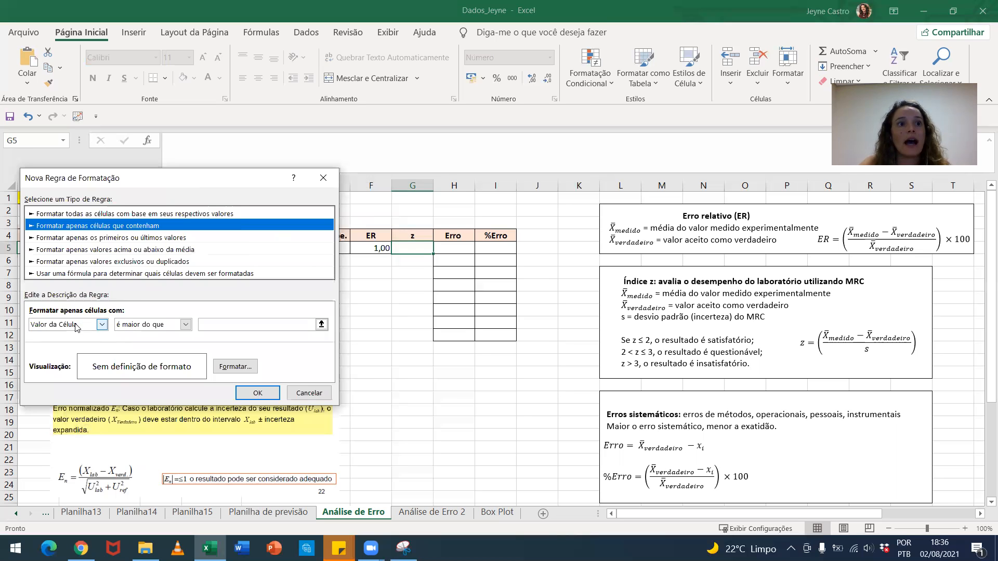
{"action": "left_click", "coordinate": [131, 327]}
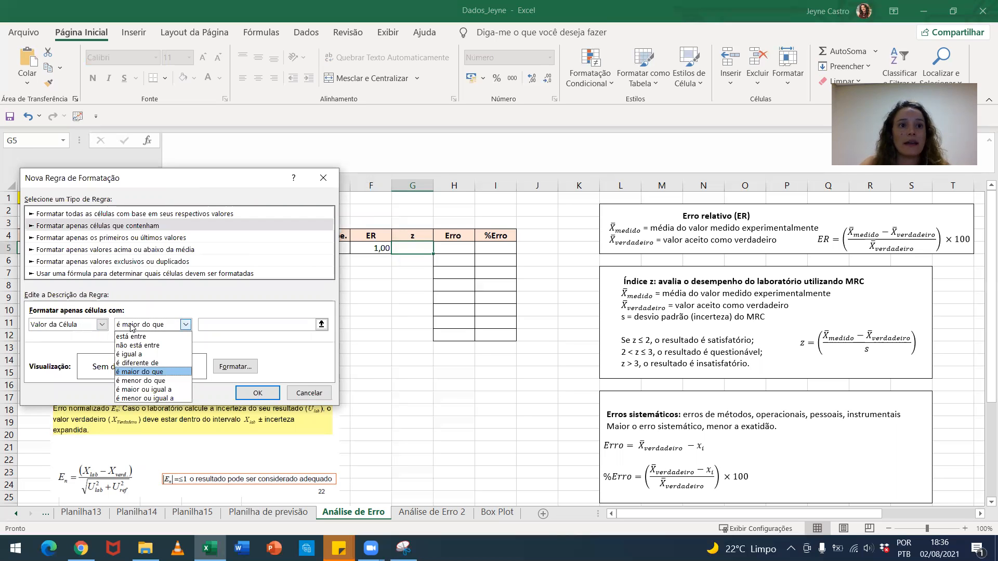
{"action": "left_click", "coordinate": [143, 398]}
{"action": "left_click", "coordinate": [213, 326]}
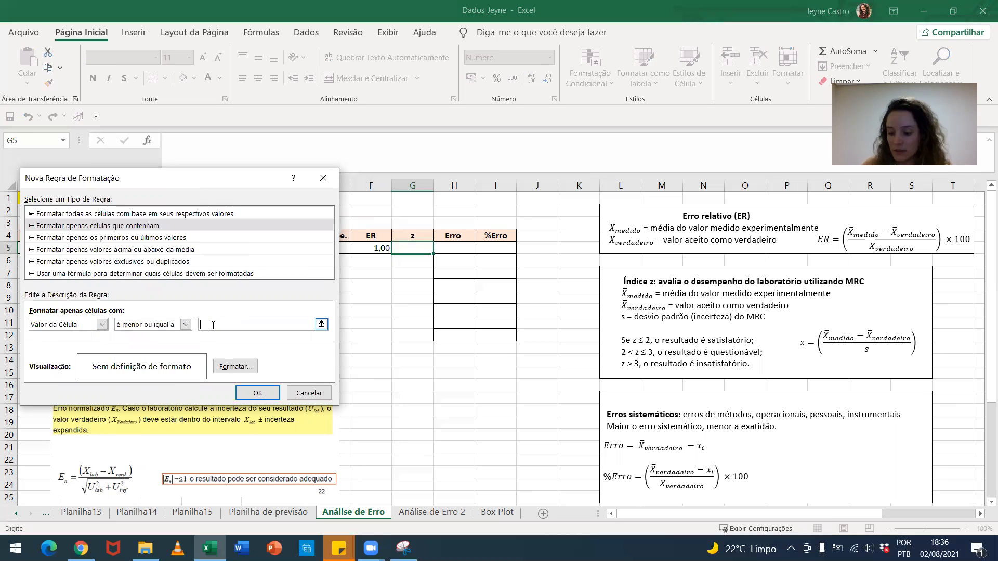
{"action": "left_click", "coordinate": [235, 366]}
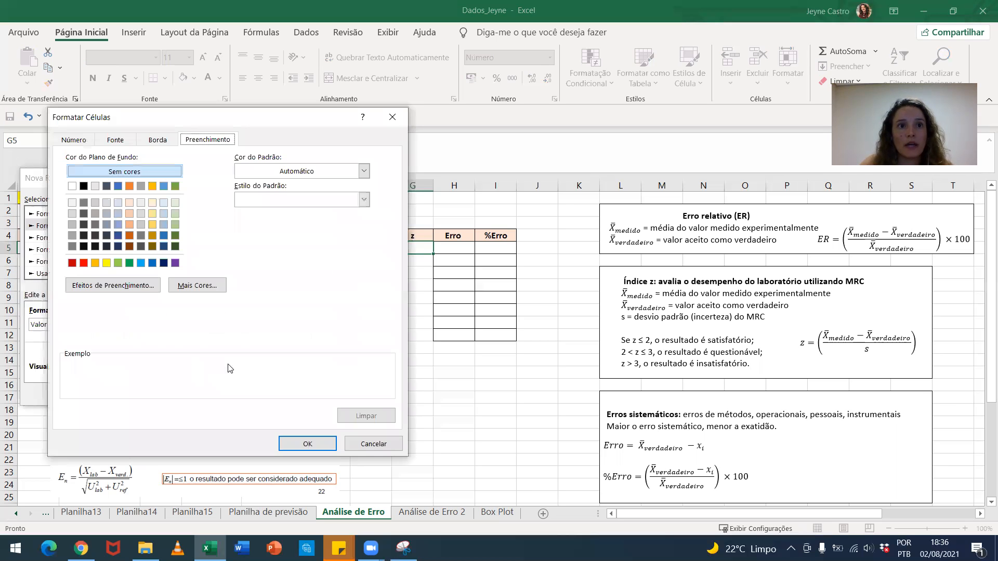
{"action": "left_click", "coordinate": [174, 203]}
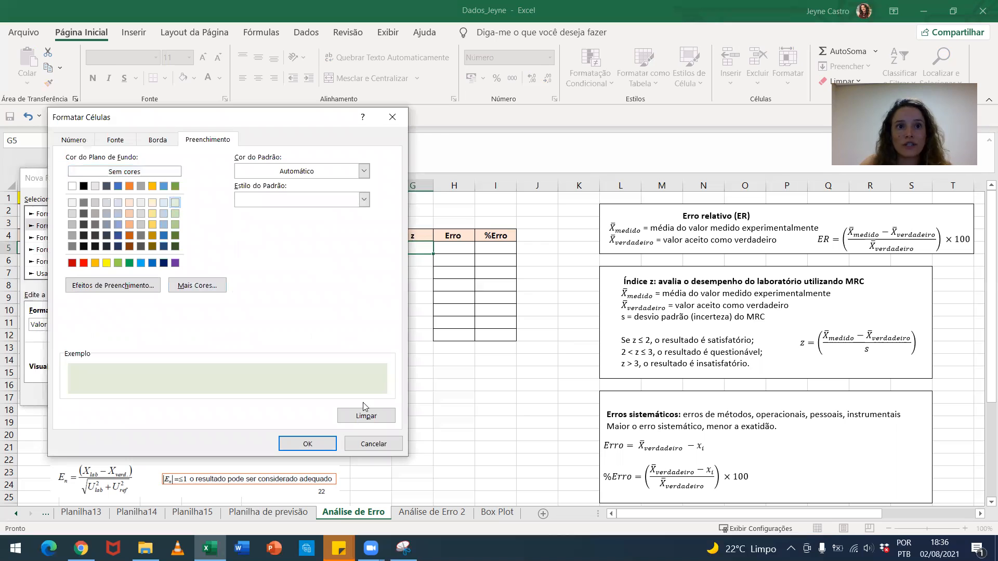
{"action": "left_click", "coordinate": [307, 444]}
{"action": "left_click", "coordinate": [258, 393]}
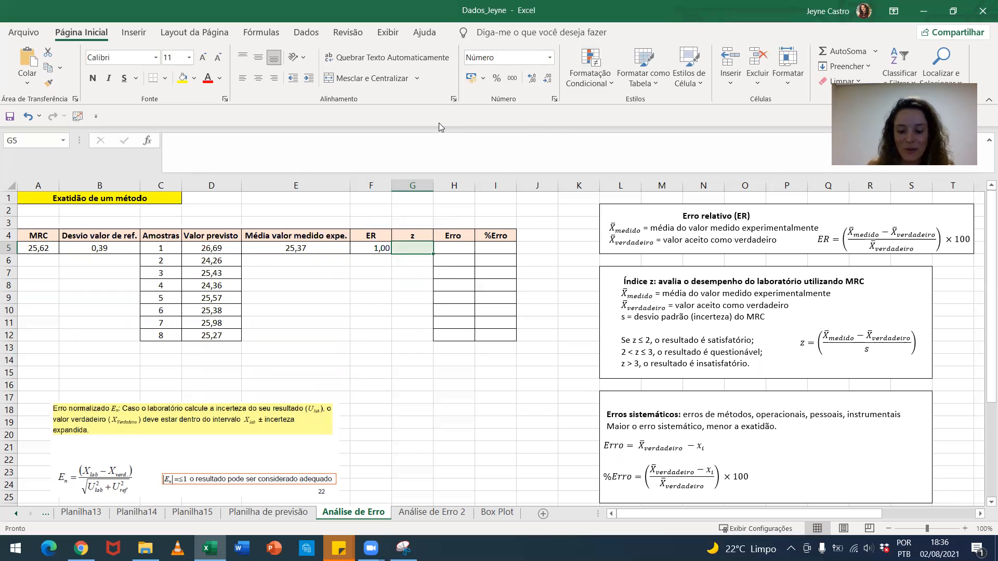
Enter the z index formula =(E5-A5)/B5 in G5, using the measured mean, the MRC value and the reference deviation.
{"action": "type", "text": "="}
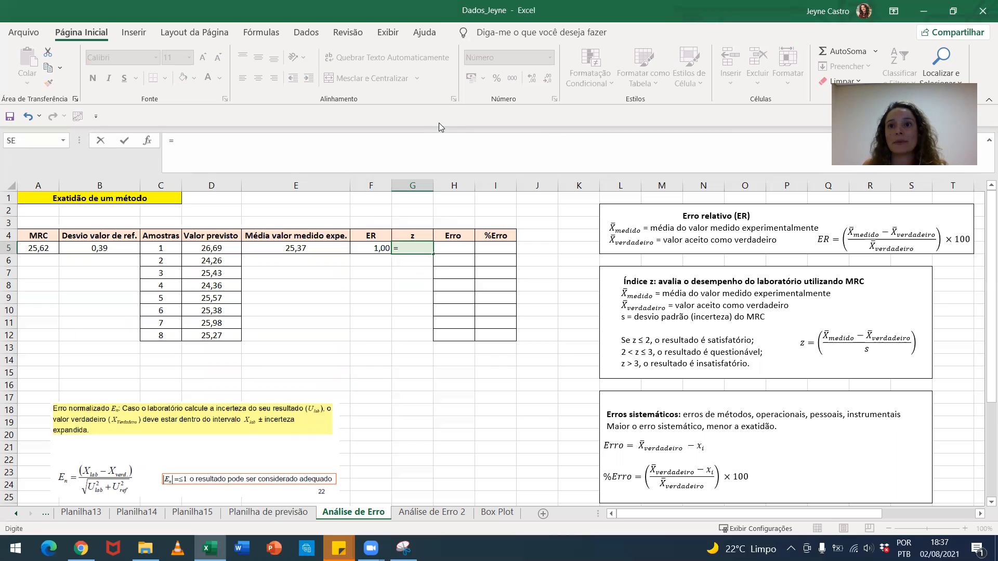
{"action": "type", "text": "("}
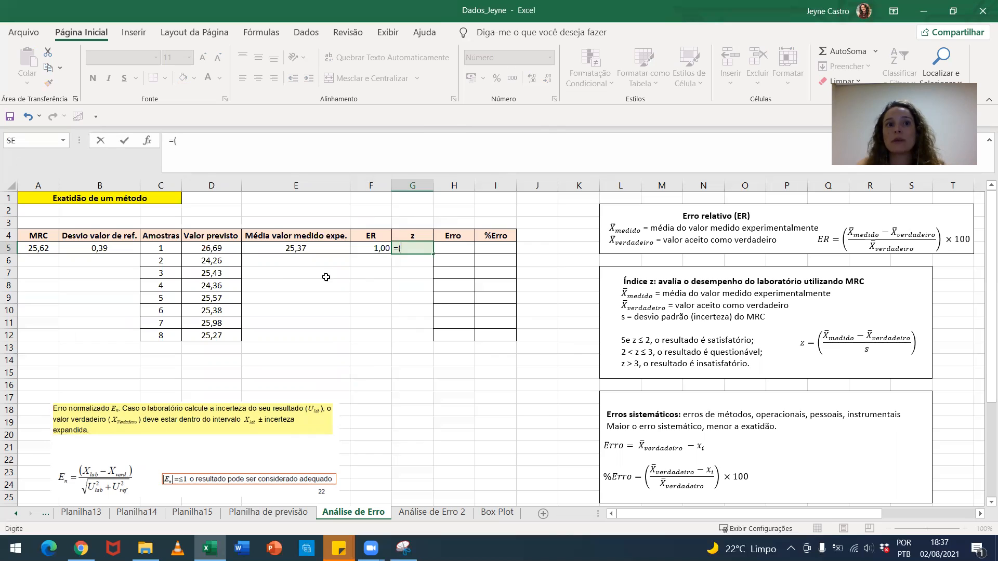
{"action": "left_click", "coordinate": [294, 248]}
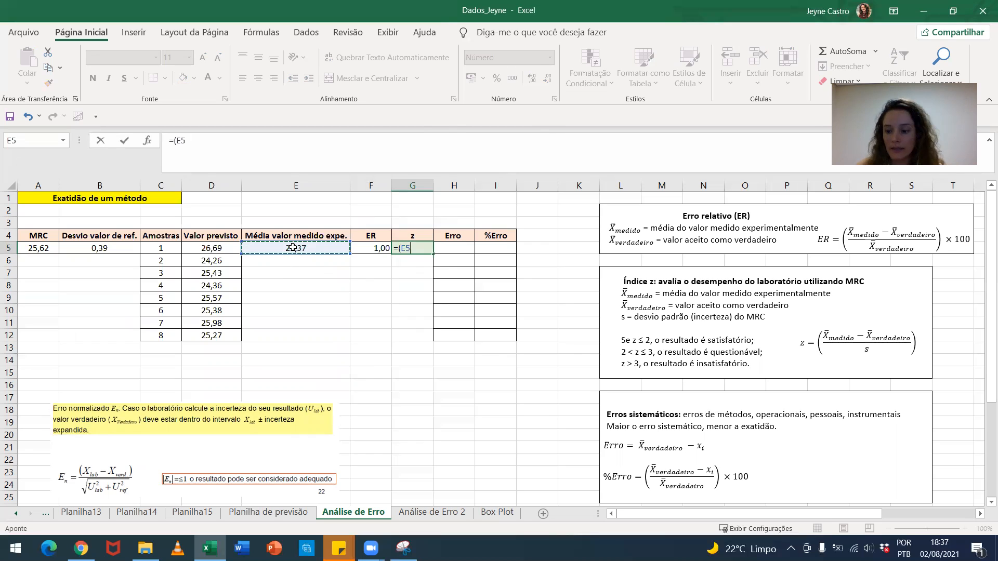
{"action": "type", "text": "-"}
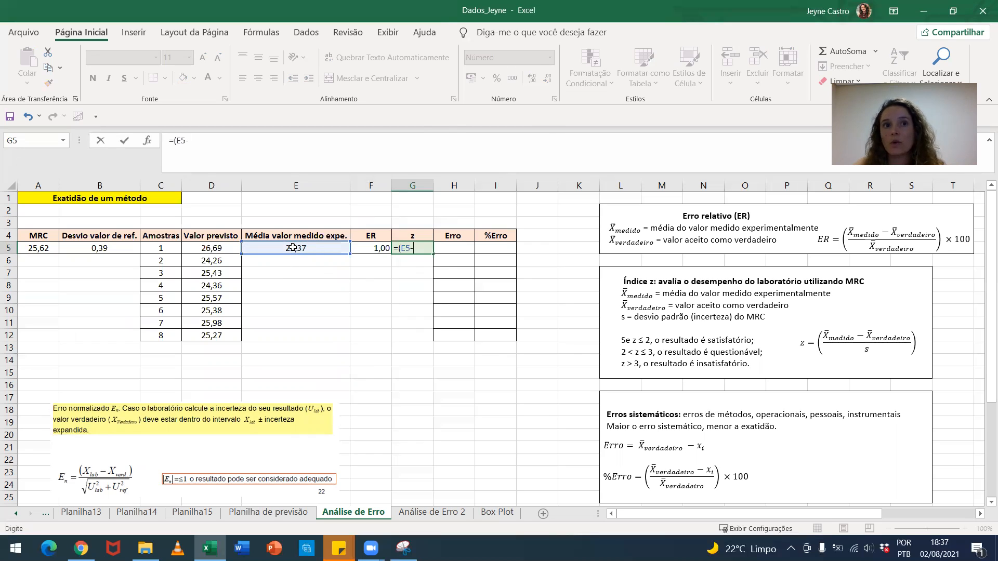
{"action": "left_click", "coordinate": [33, 254]}
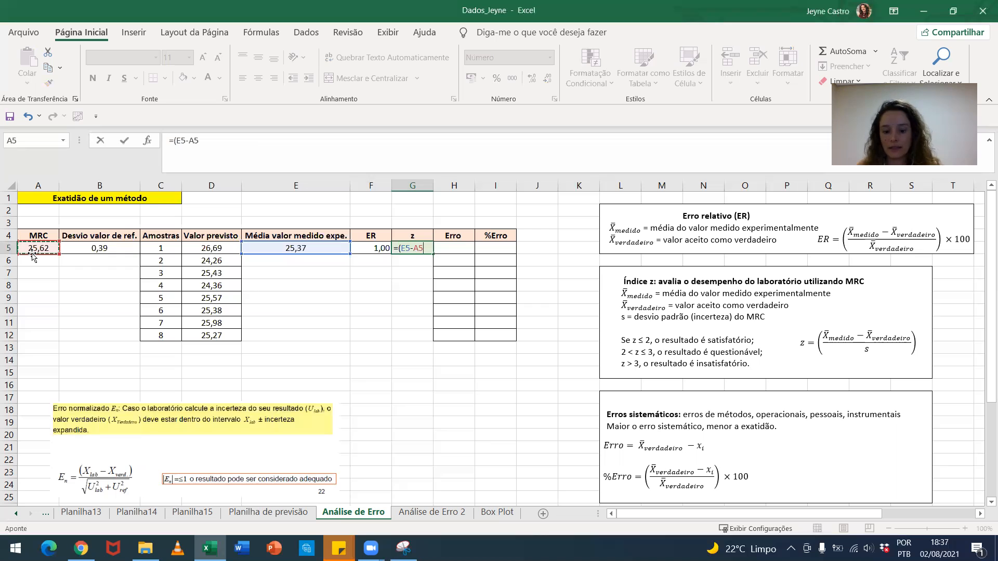
{"action": "type", "text": ")/"}
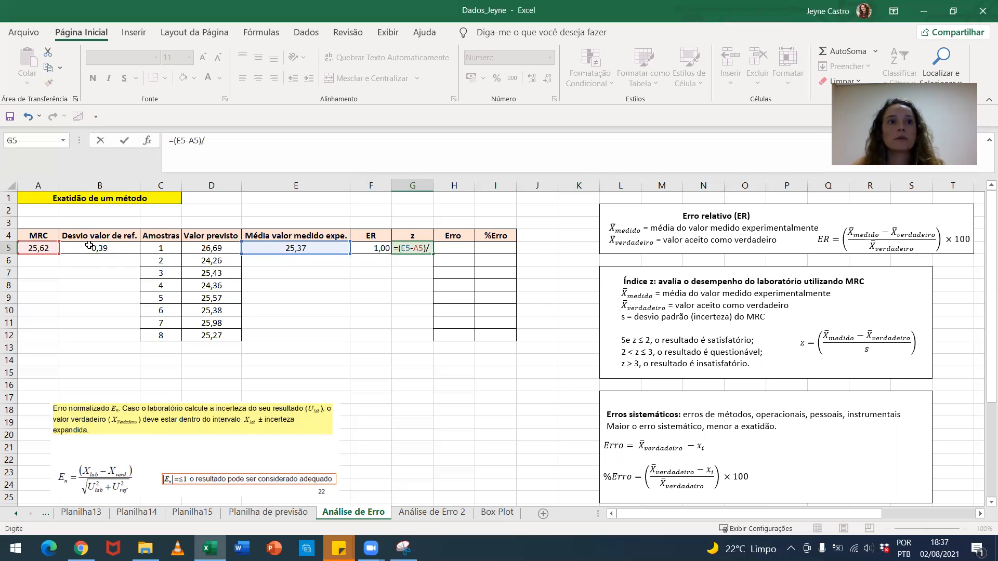
{"action": "left_click", "coordinate": [87, 247]}
Make the difference in the z formula absolute by changing G5 to =ABS(E5-A5)/B5.
{"action": "left_click", "coordinate": [398, 249]}
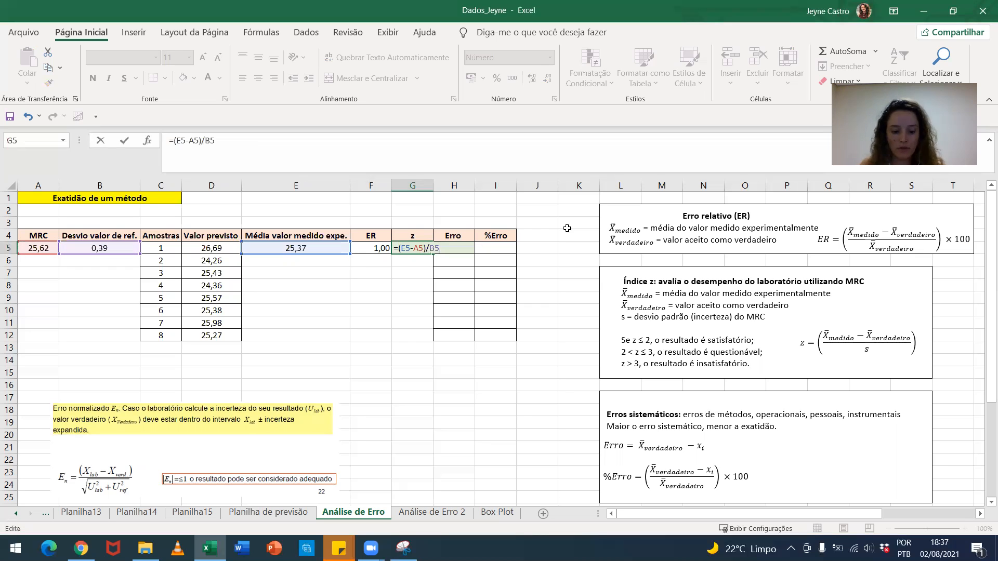
{"action": "type", "text": "abs"}
{"action": "double_click", "coordinate": [425, 270]}
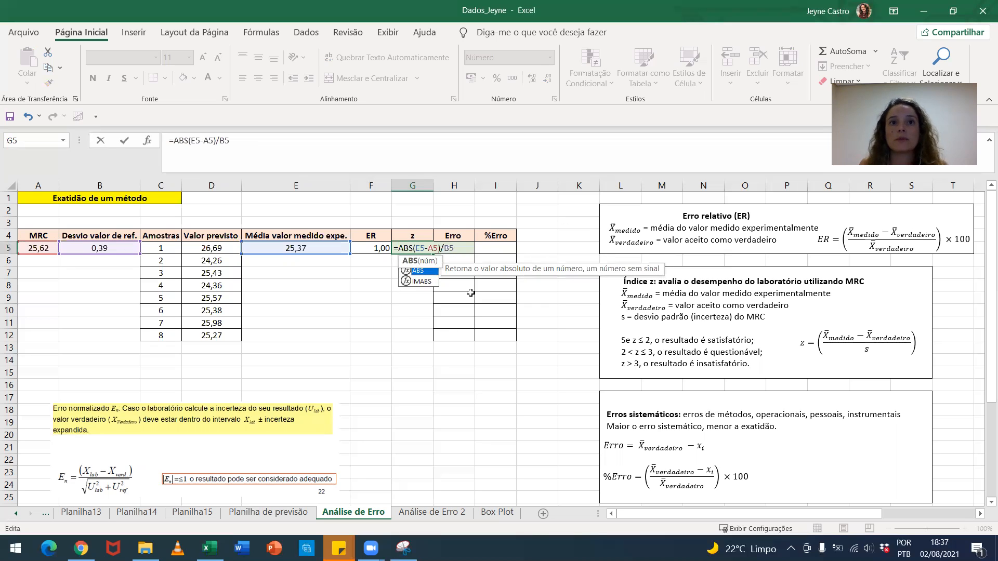
{"action": "key", "text": "Return"}
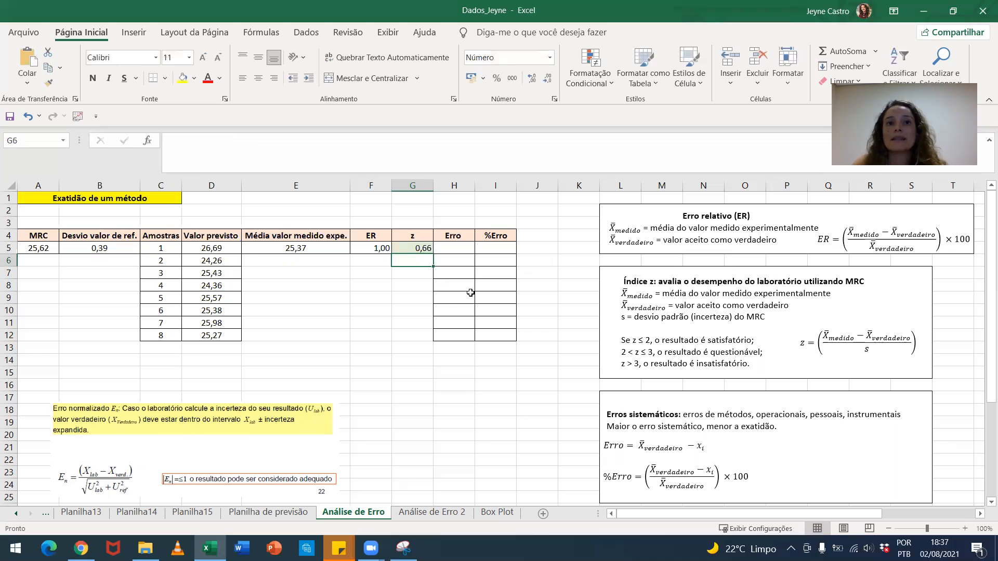
{"action": "key", "text": "Up"}
{"action": "key", "text": "Down"}
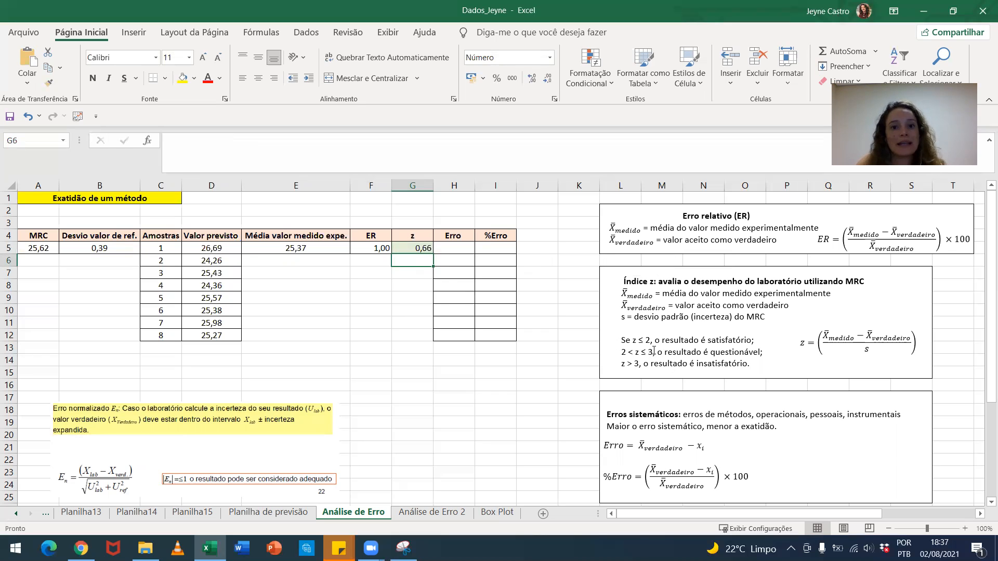
Test the conditional formatting in G5 with the values 2,5 and 3,5, and undo both entries to restore the z formula.
{"action": "left_click", "coordinate": [409, 250]}
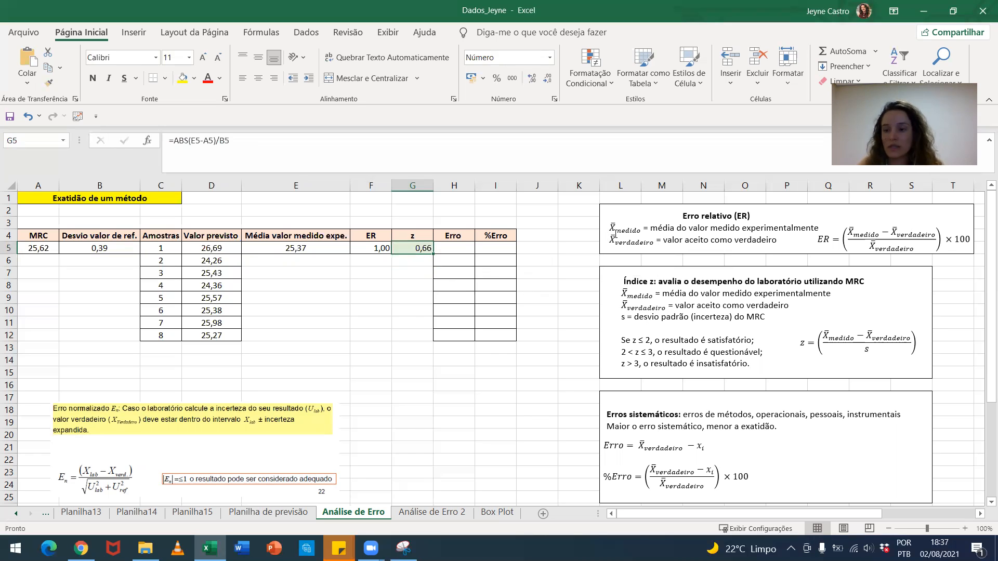
{"action": "type", "text": "2,"}
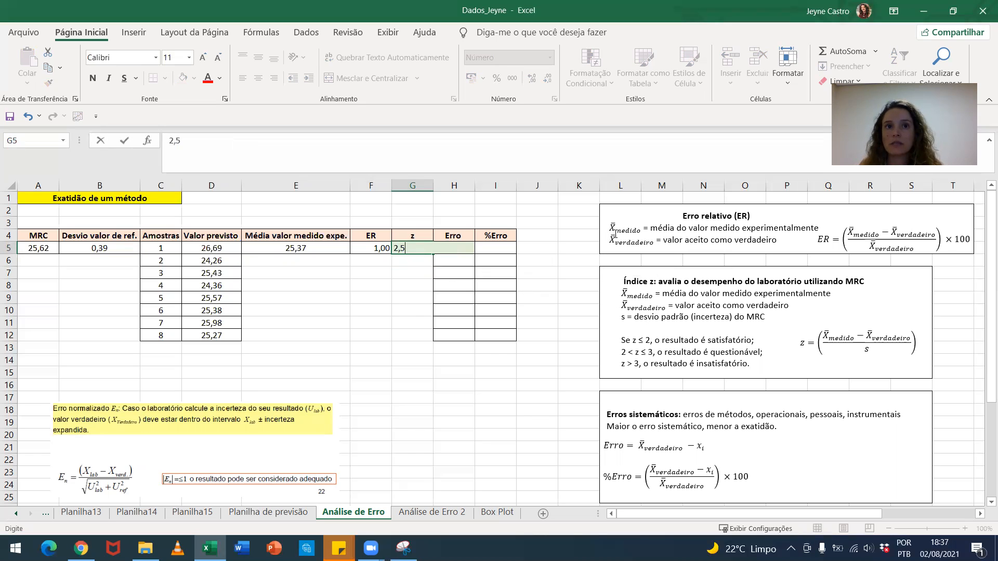
{"action": "type", "text": "5"}
{"action": "key", "text": "Return"}
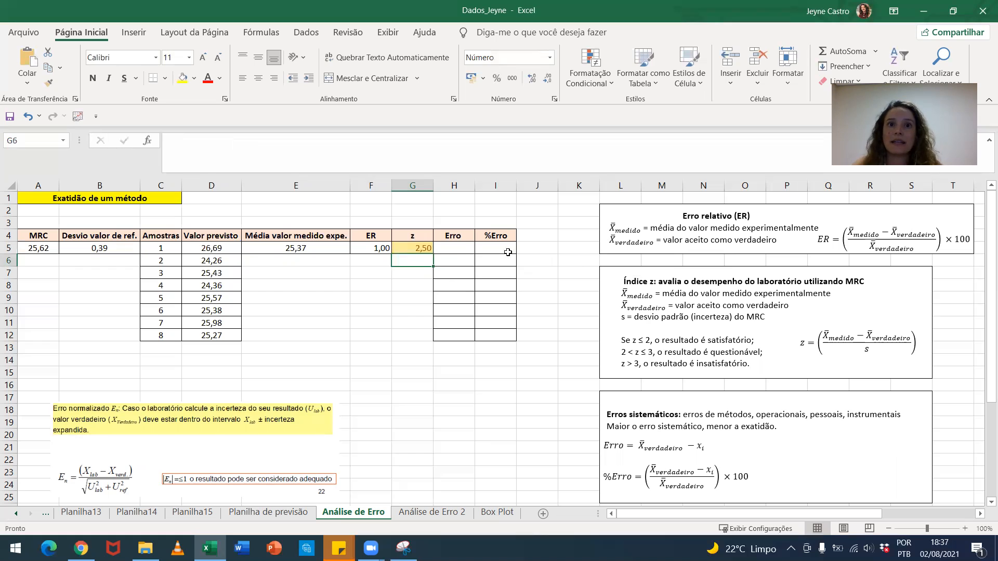
{"action": "left_click", "coordinate": [424, 247]}
{"action": "type", "text": "3,5"}
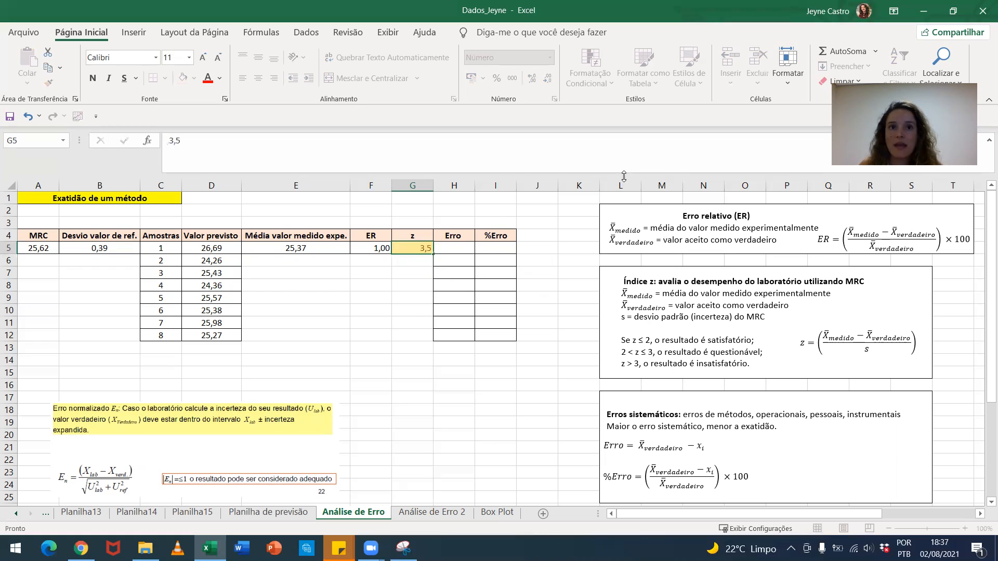
{"action": "key", "text": "Return"}
{"action": "left_click", "coordinate": [422, 248]}
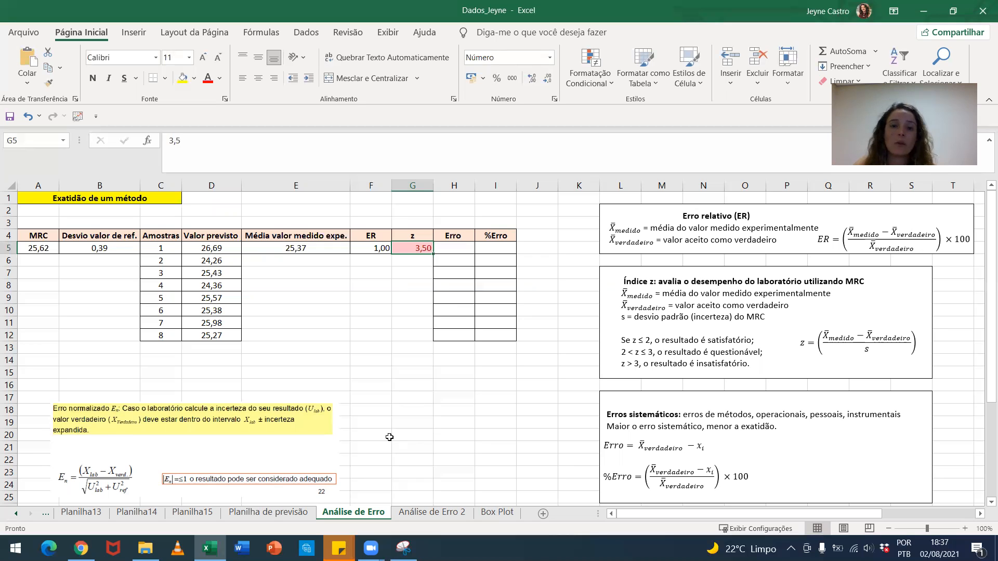
{"action": "key", "text": "ctrl+z"}
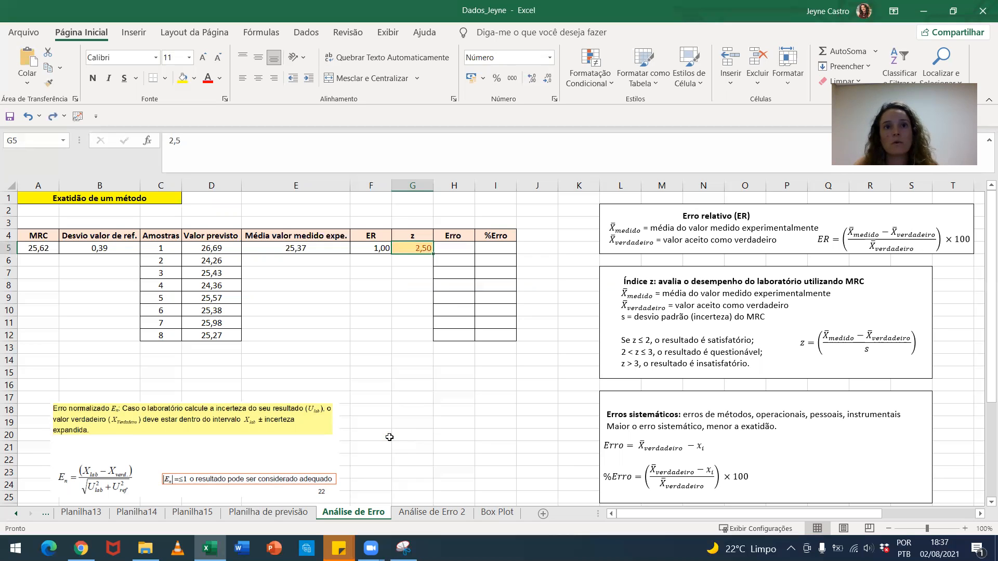
{"action": "left_click", "coordinate": [413, 344]}
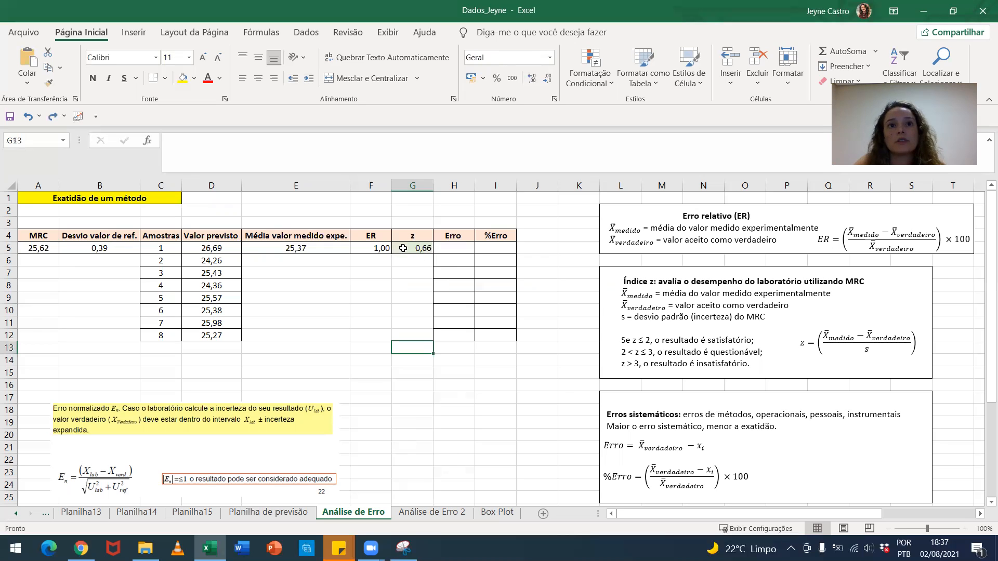
Enter the absolute systematic error of sample 1 in H5 as =ABS(A5-D5).
{"action": "scroll", "coordinate": [374, 301], "scroll_direction": "down", "scroll_amount": 1}
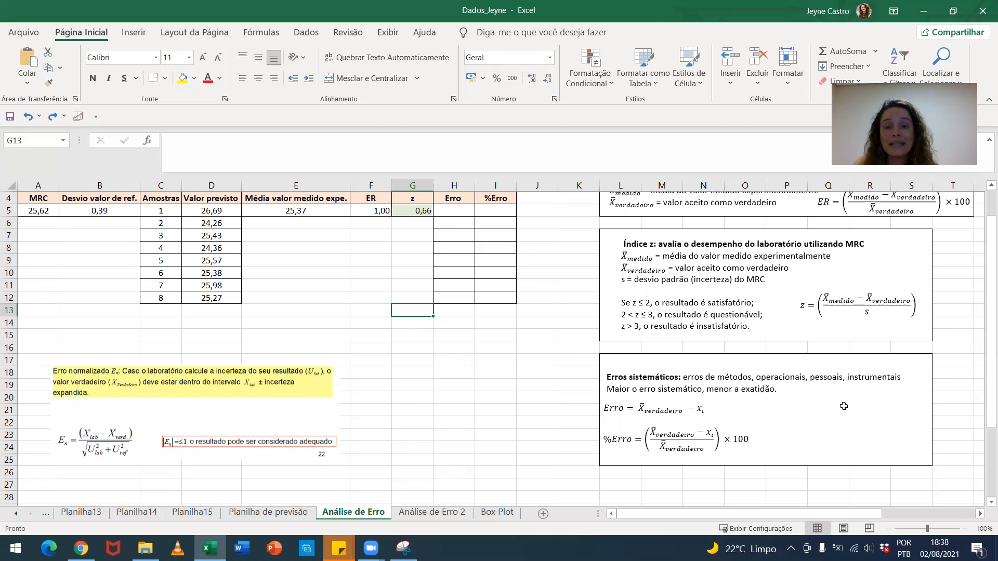
{"action": "scroll", "coordinate": [831, 407], "scroll_direction": "up", "scroll_amount": 1}
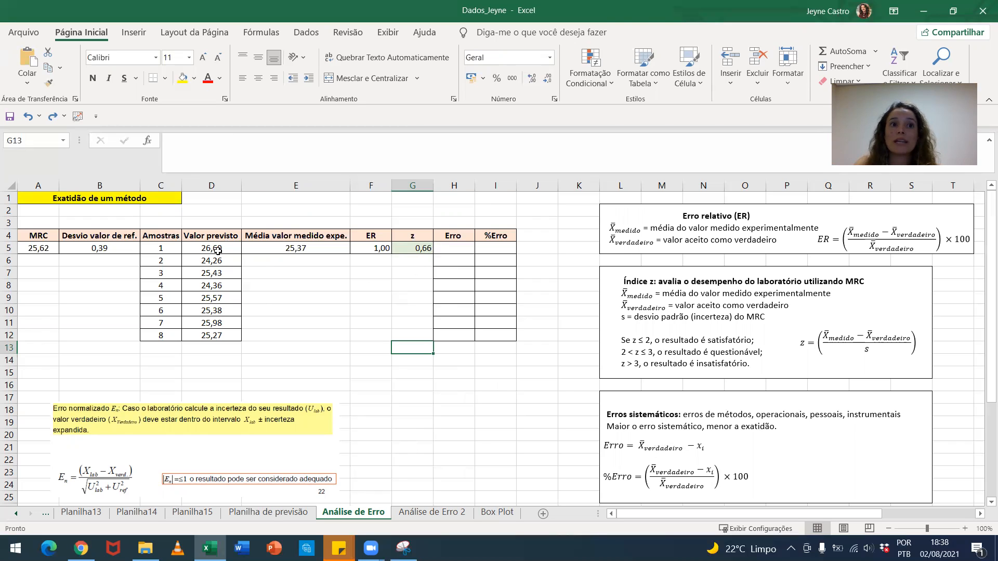
{"action": "left_click", "coordinate": [454, 246]}
{"action": "type", "text": "="}
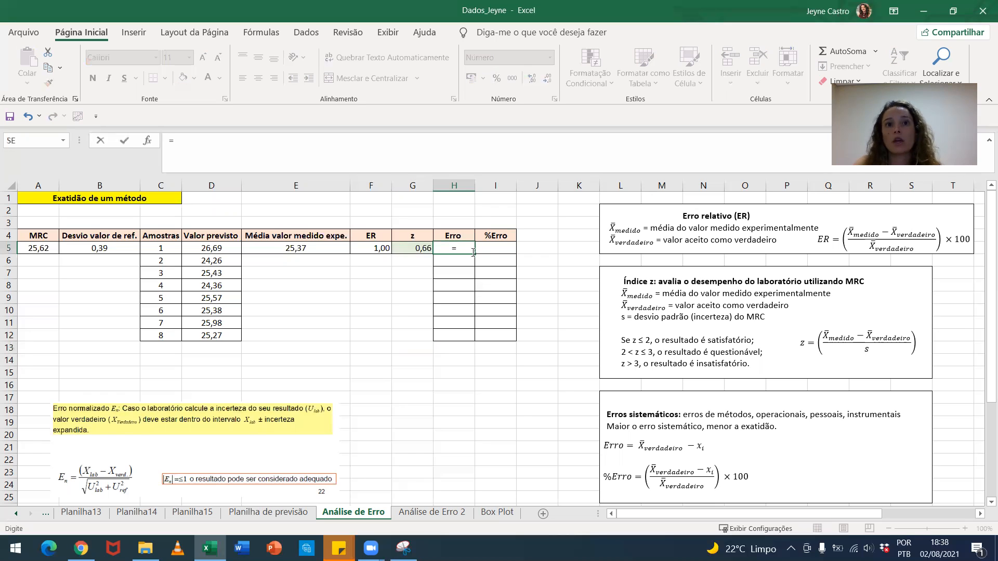
{"action": "type", "text": "abs("}
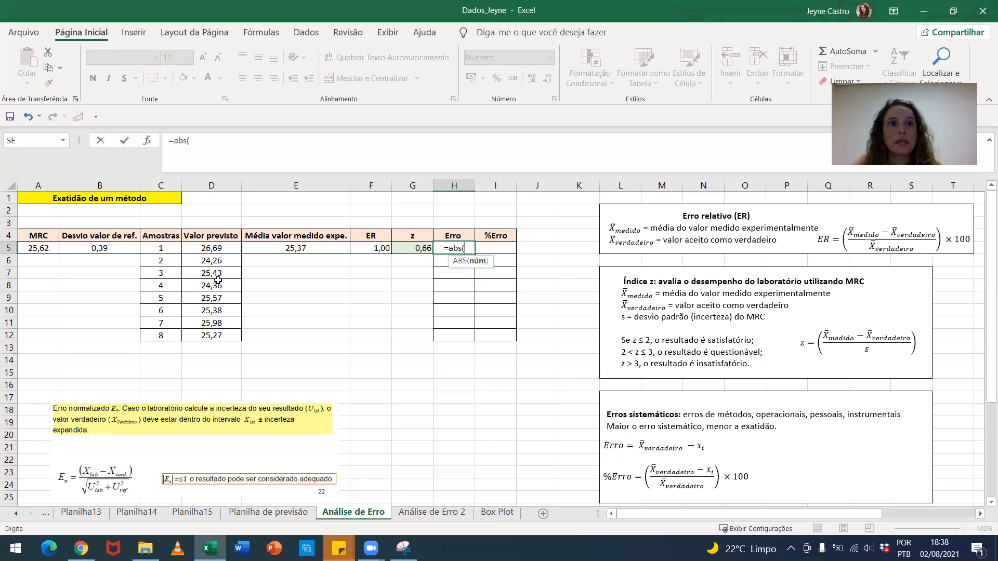
{"action": "left_click", "coordinate": [38, 248]}
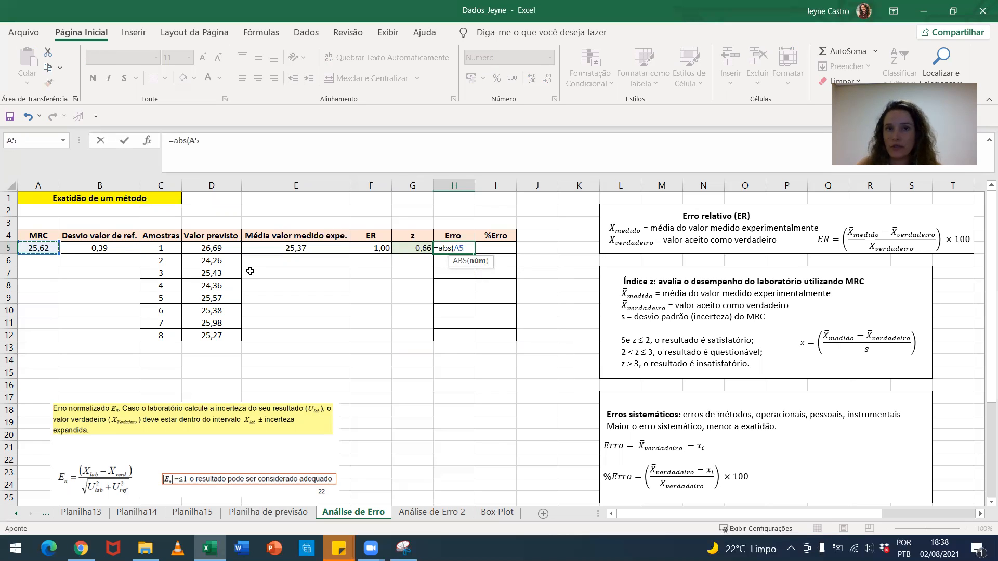
{"action": "type", "text": "-"}
{"action": "left_click", "coordinate": [223, 247]}
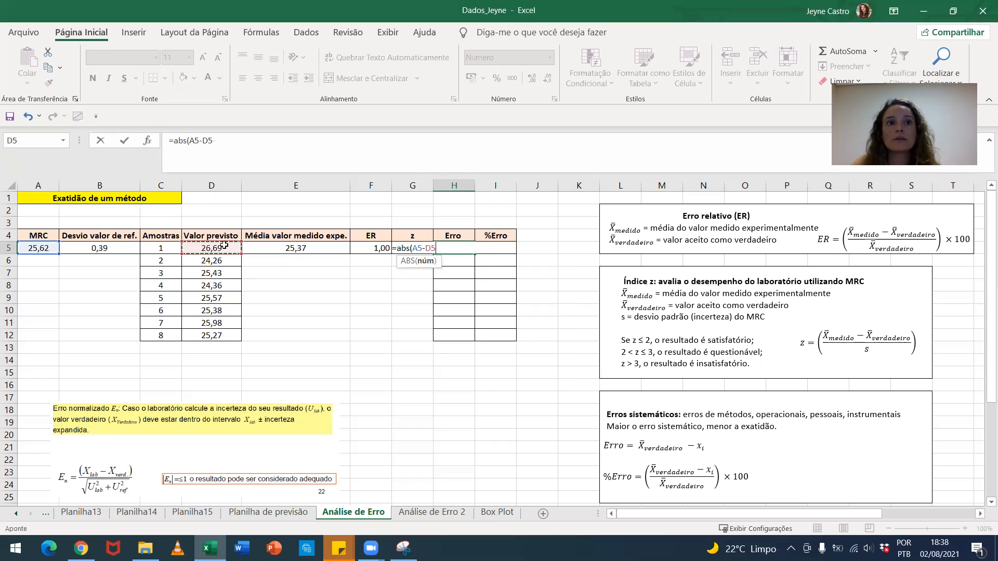
{"action": "type", "text": ")"}
{"action": "key", "text": "Return"}
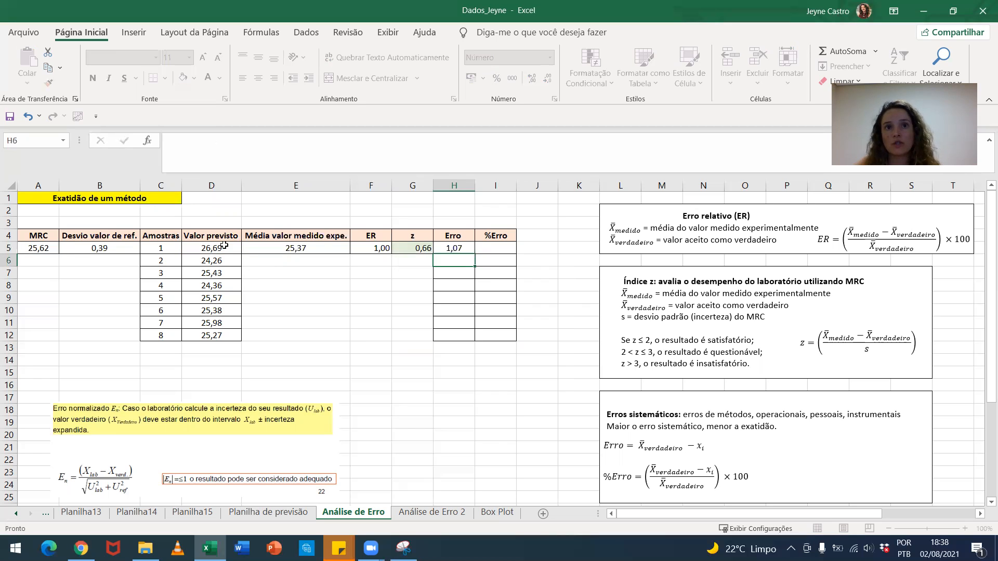
Try copying the error formula from H5 down to H12 and changing H6 to =ABS(A5-D6).
{"action": "left_click", "coordinate": [457, 248]}
{"action": "left_click_drag", "start_coordinate": [469, 253], "coordinate": [469, 336]}
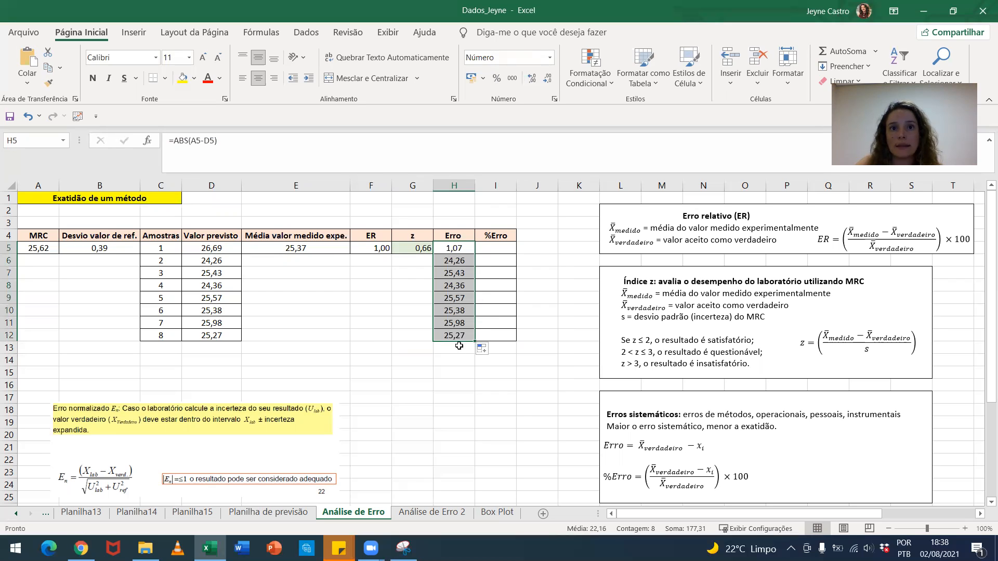
{"action": "double_click", "coordinate": [461, 260]}
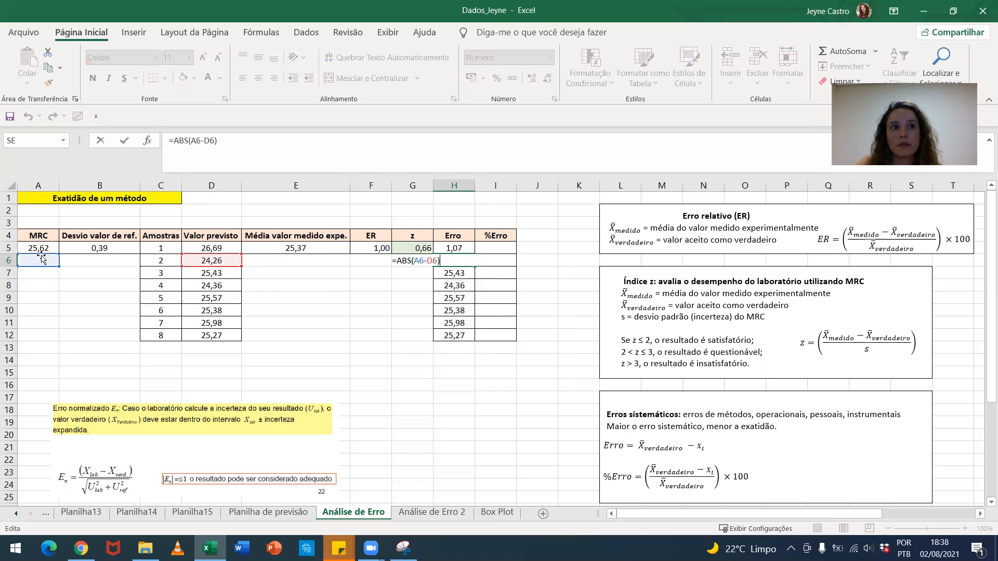
{"action": "left_click_drag", "start_coordinate": [42, 264], "coordinate": [39, 250]}
{"action": "key", "text": "Return"}
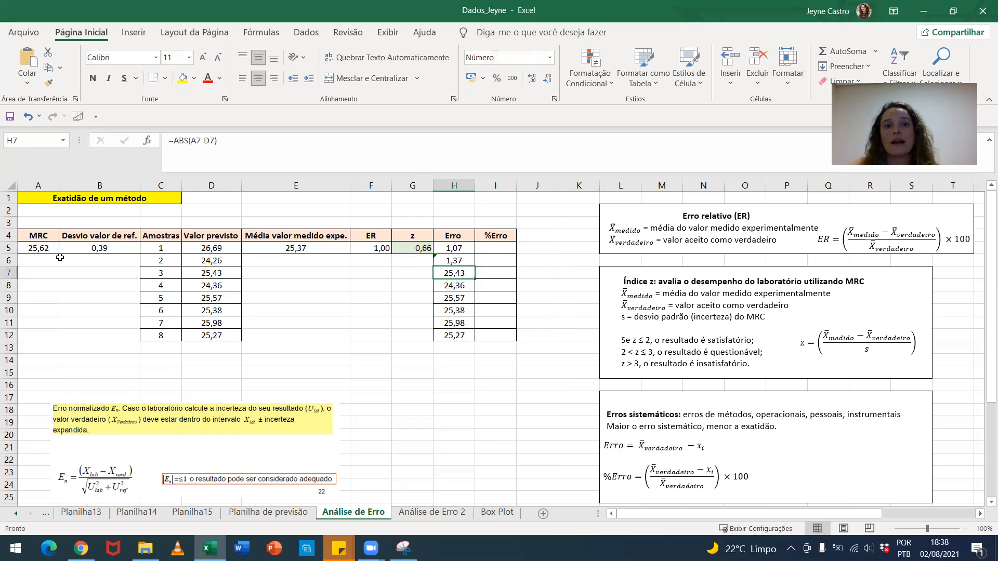
Lock the MRC reference in H5 with =ABS($A$5-D5) and fill the formula down to H12.
{"action": "double_click", "coordinate": [439, 248]}
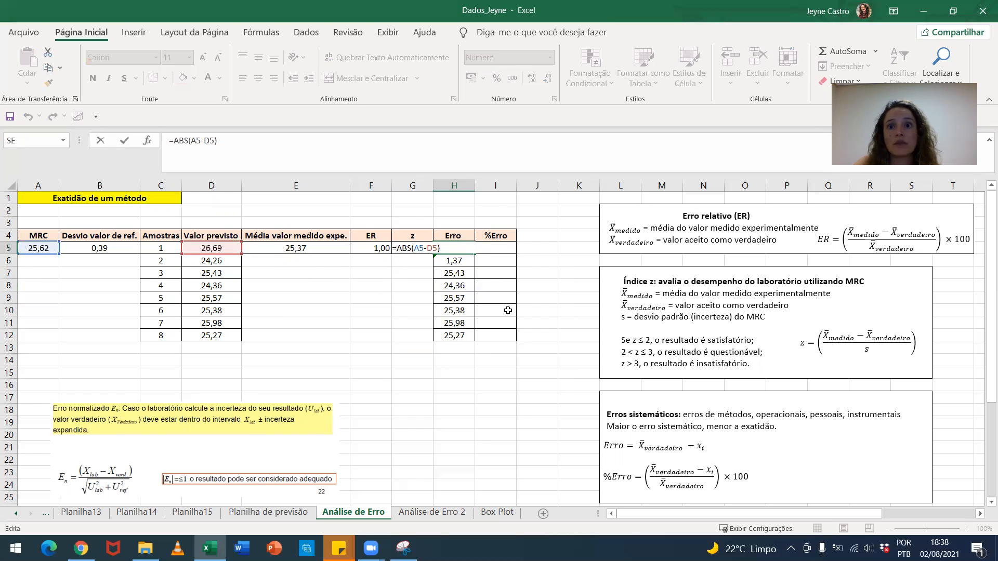
{"action": "left_click", "coordinate": [420, 249]}
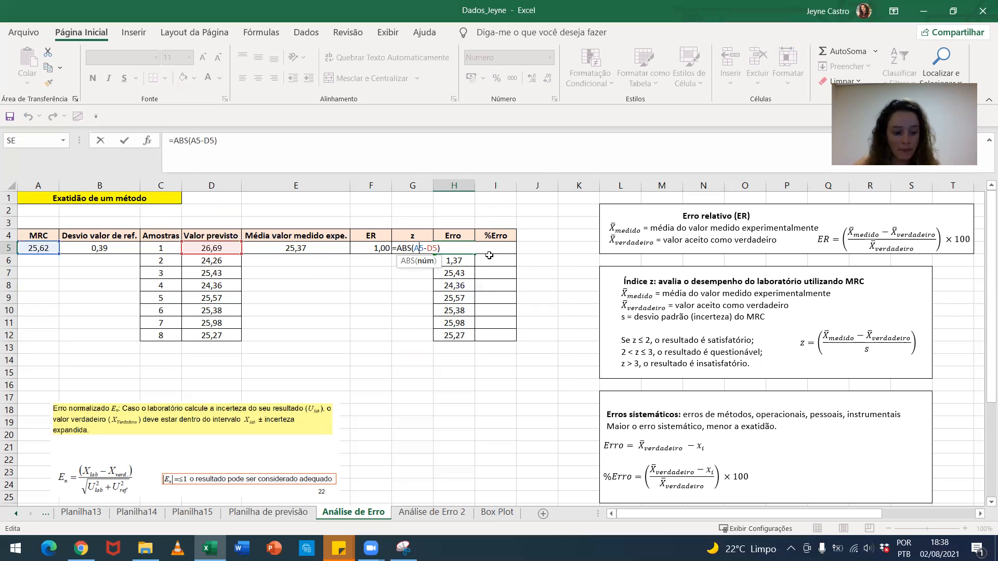
{"action": "key", "text": "F4"}
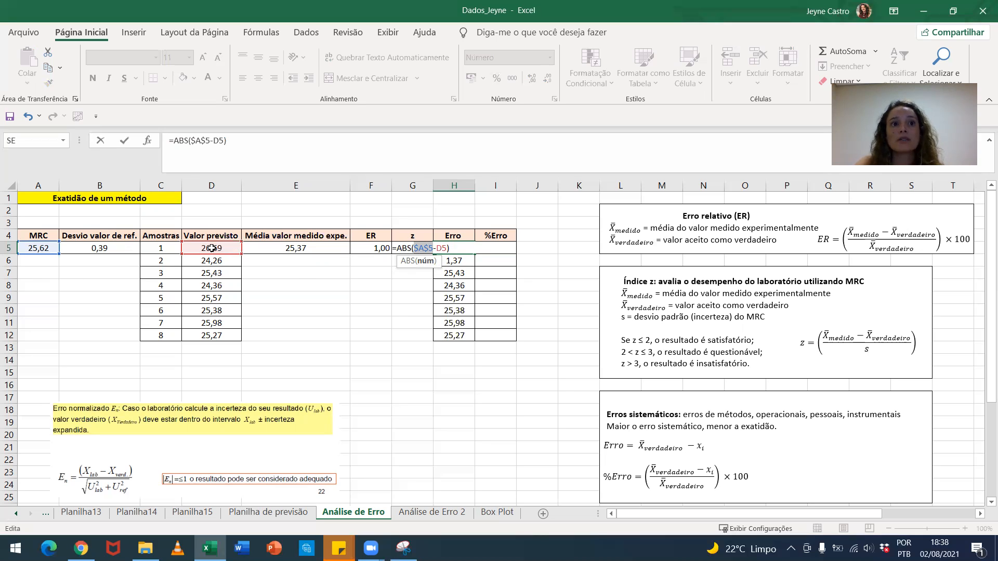
{"action": "key", "text": "ctrl+Return"}
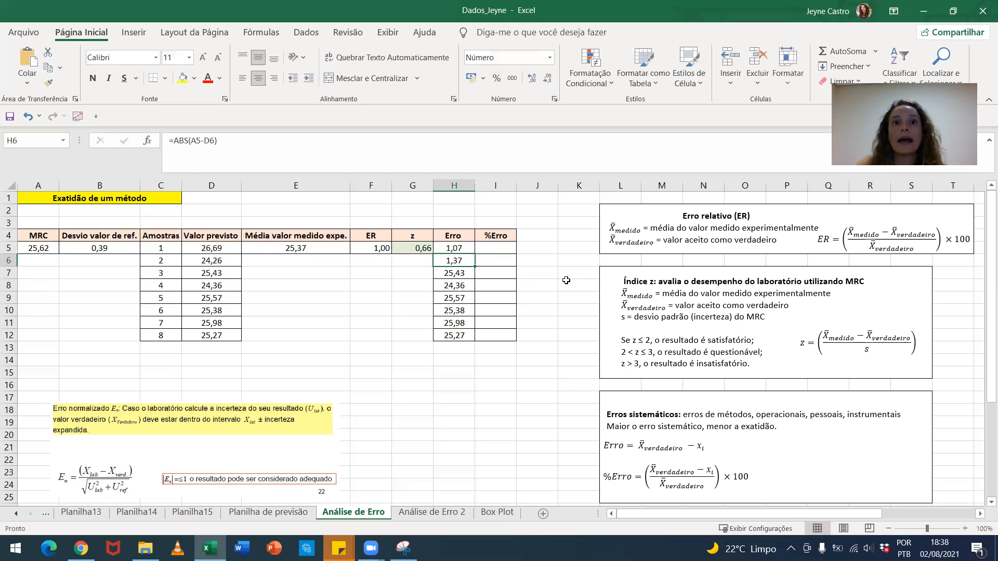
{"action": "double_click", "coordinate": [475, 253]}
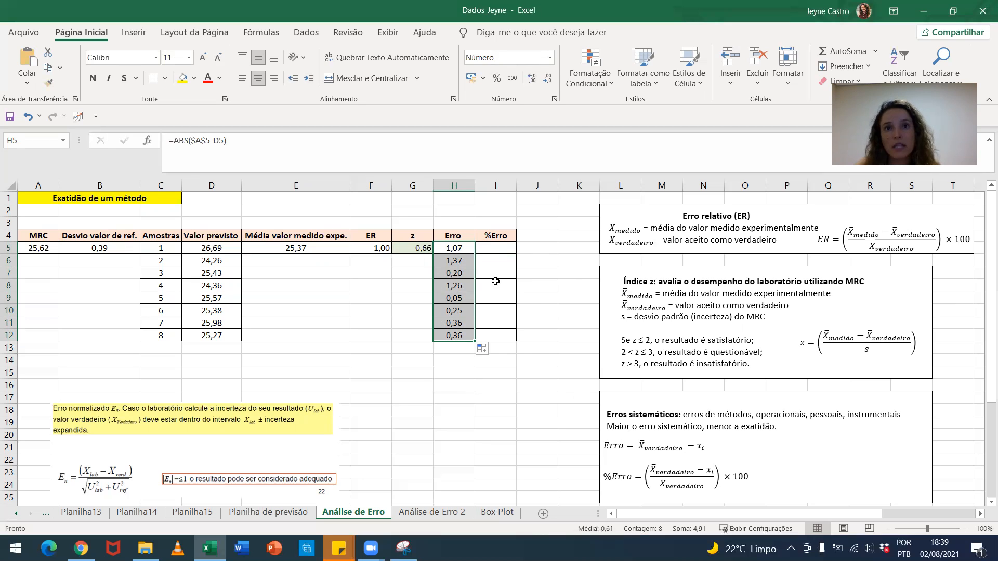
Write the percentage error formula =(A5-D5/A5)*100 for sample 1 in I5.
{"action": "left_click", "coordinate": [503, 250]}
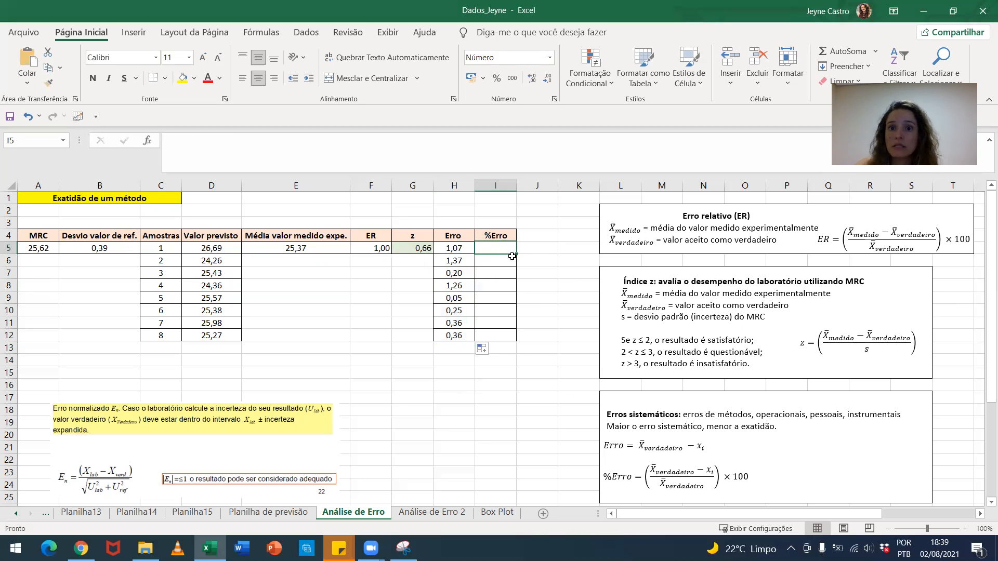
{"action": "type", "text": "="}
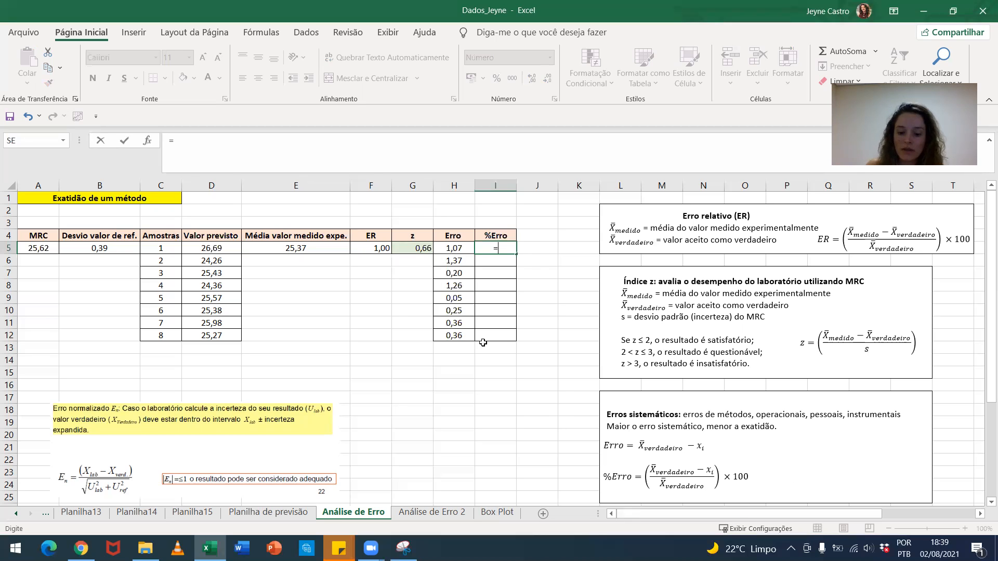
{"action": "type", "text": "("}
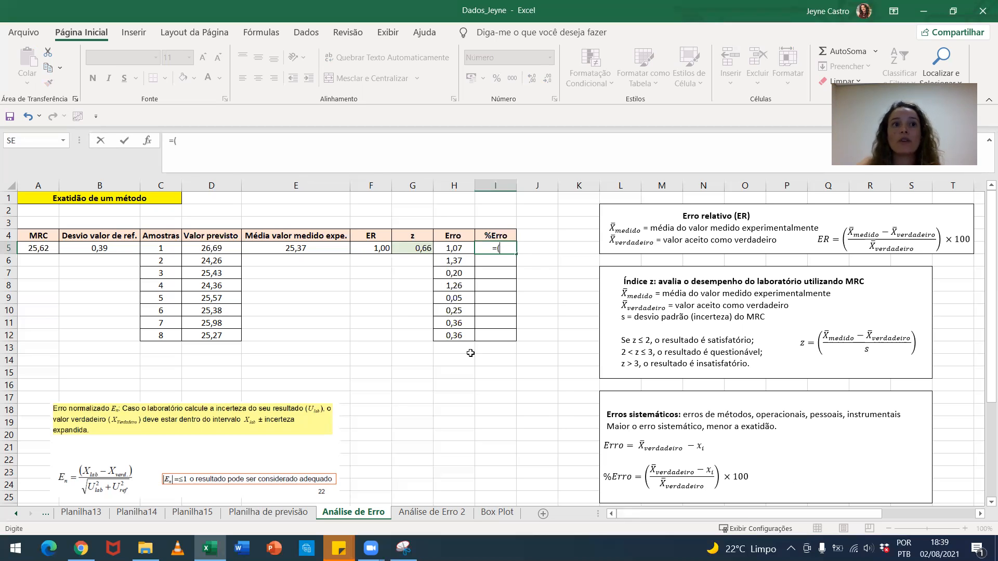
{"action": "left_click", "coordinate": [31, 247]}
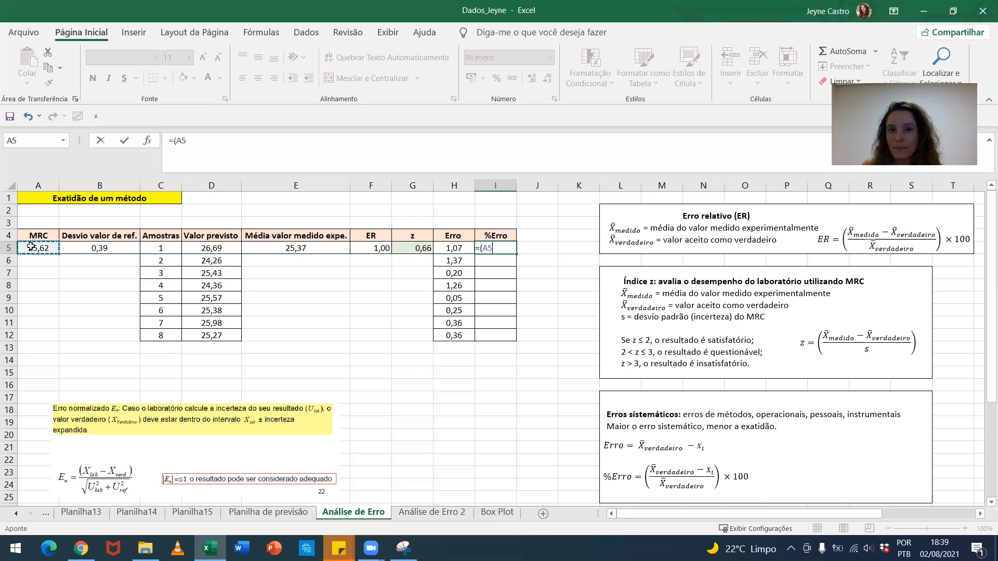
{"action": "type", "text": "-"}
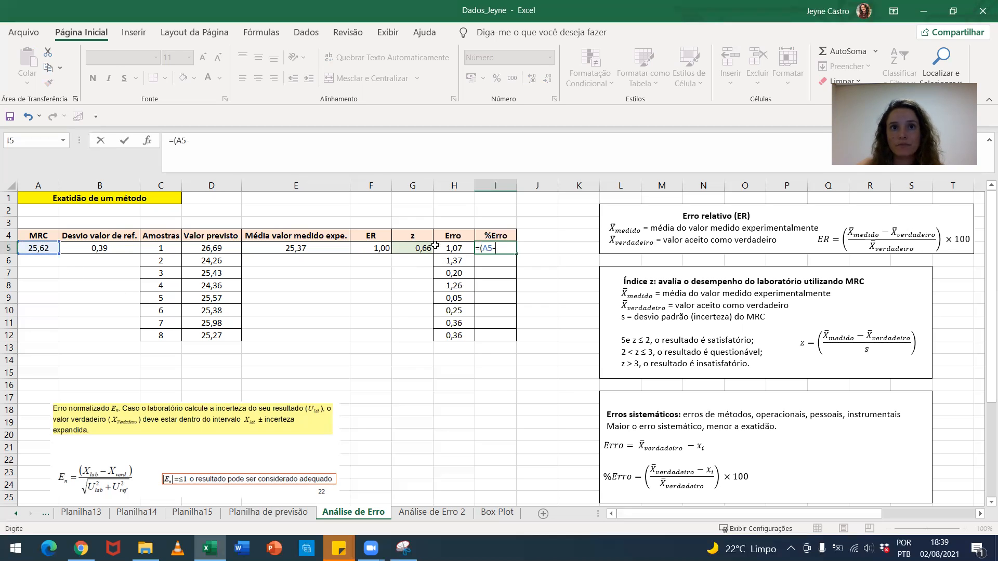
{"action": "left_click", "coordinate": [211, 253]}
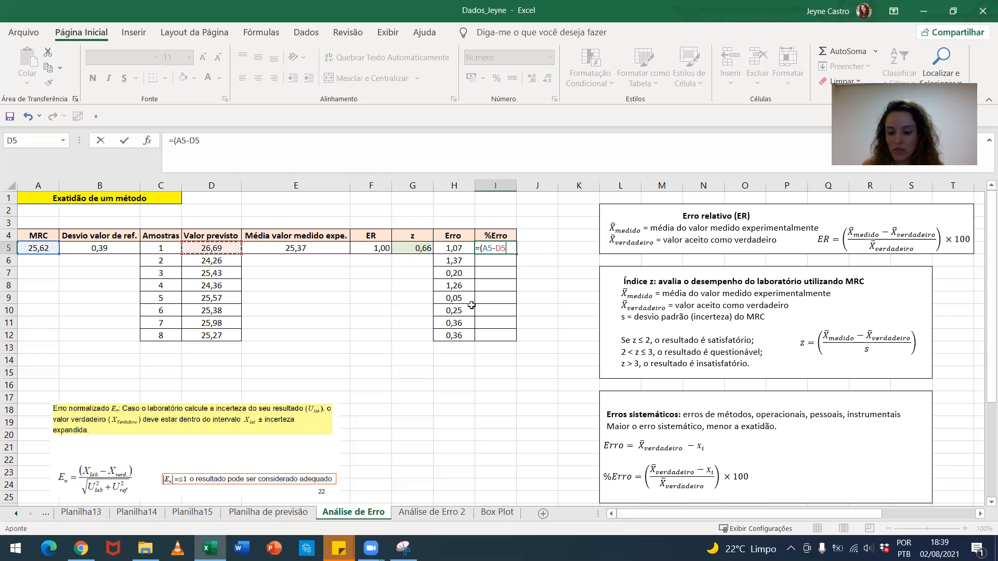
{"action": "type", "text": "/"}
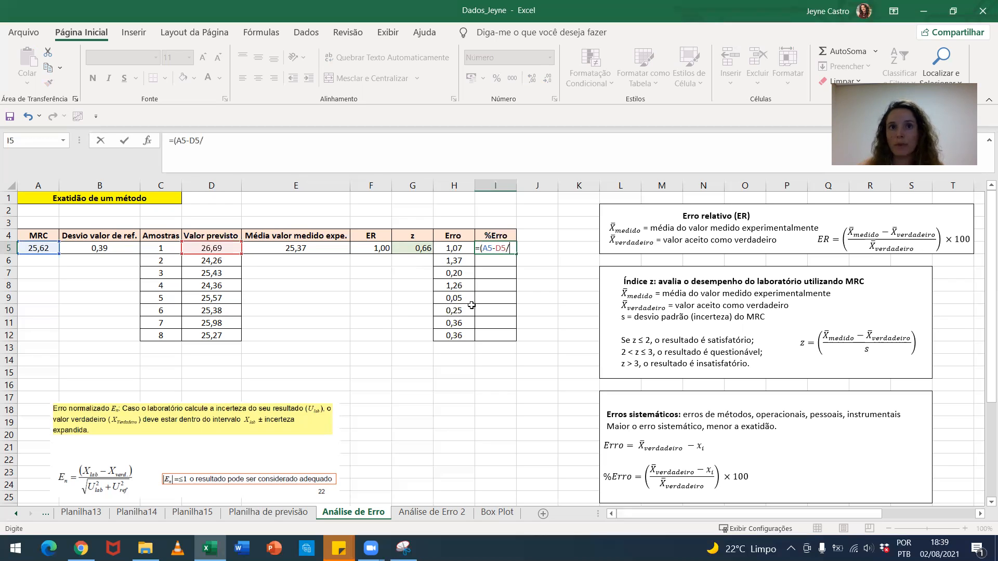
{"action": "left_click", "coordinate": [38, 248]}
{"action": "type", "text": ")*100"}
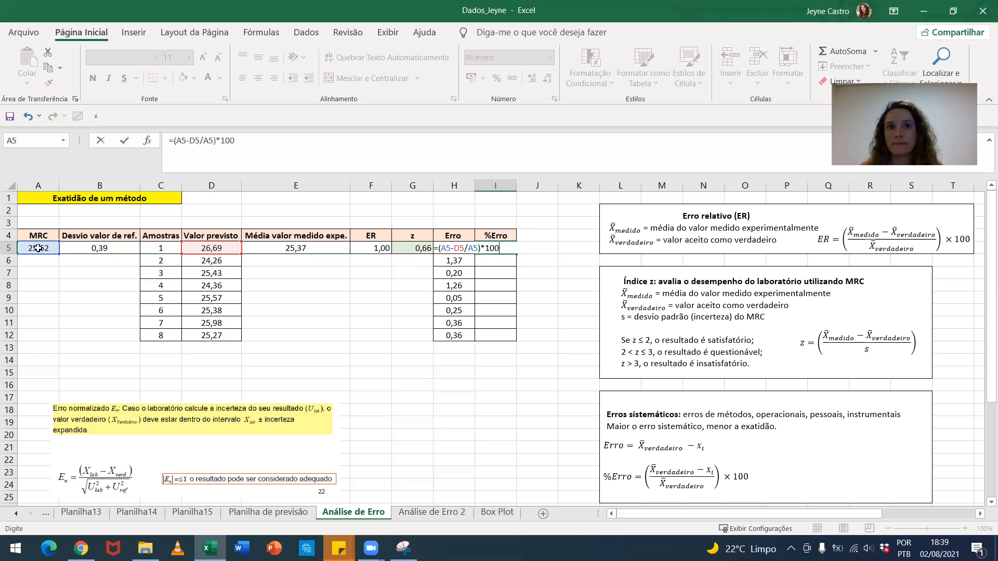
Make both MRC references in the I5 formula absolute, giving =($A$5-D5/$A$5)*100.
{"action": "left_click", "coordinate": [447, 249]}
{"action": "key", "text": "F4"}
{"action": "left_click", "coordinate": [483, 248]}
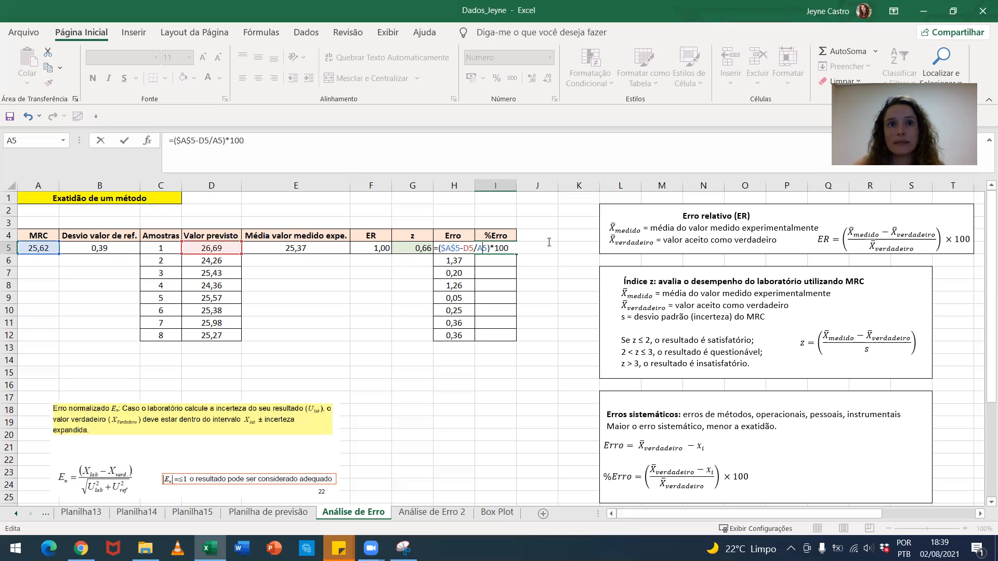
{"action": "key", "text": "F4"}
{"action": "key", "text": "Return"}
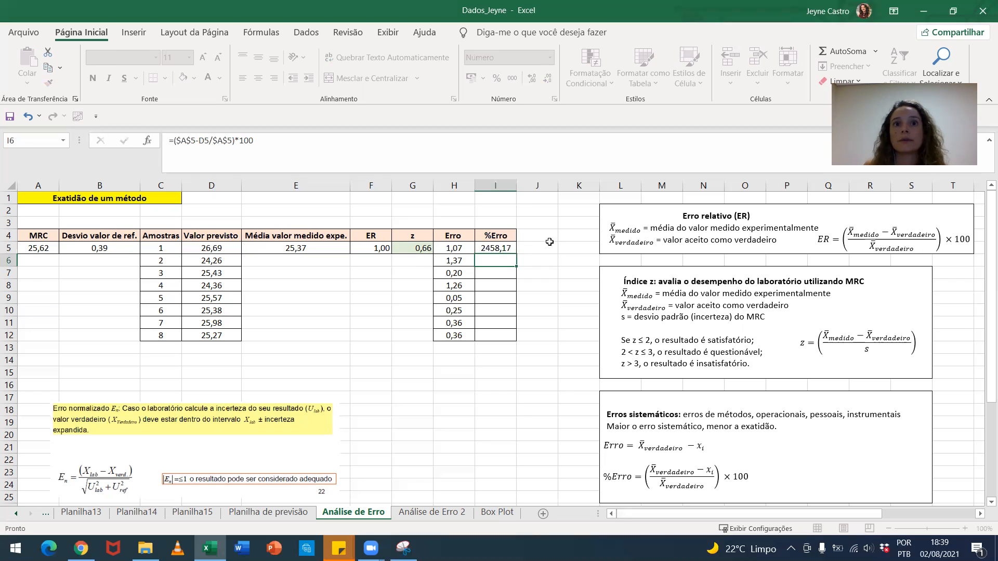
Correct the parentheses in I5 so the difference is calculated first: =(($A$5-D5)/$A$5)*100.
{"action": "double_click", "coordinate": [495, 248]}
{"action": "left_click", "coordinate": [474, 248]}
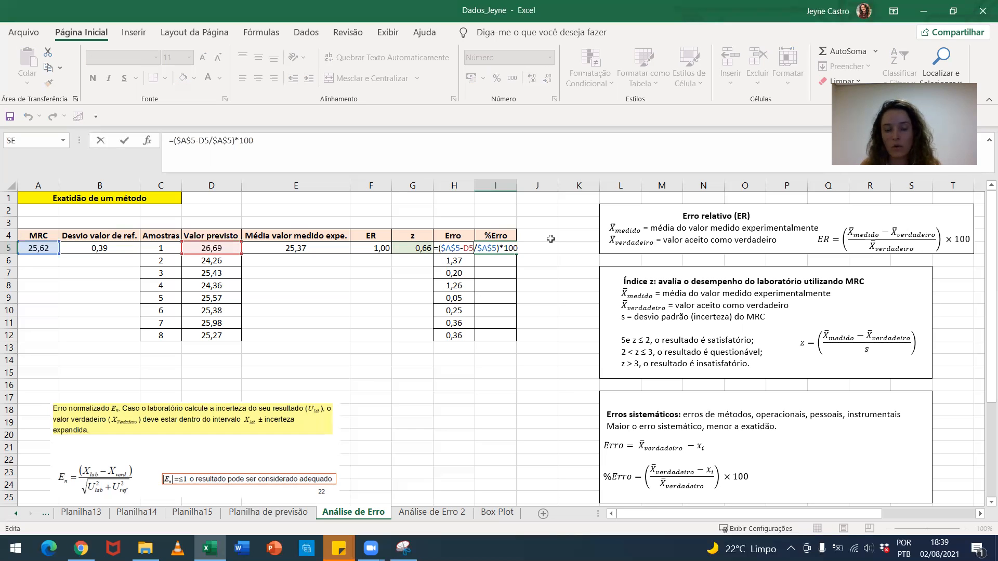
{"action": "type", "text": ")"}
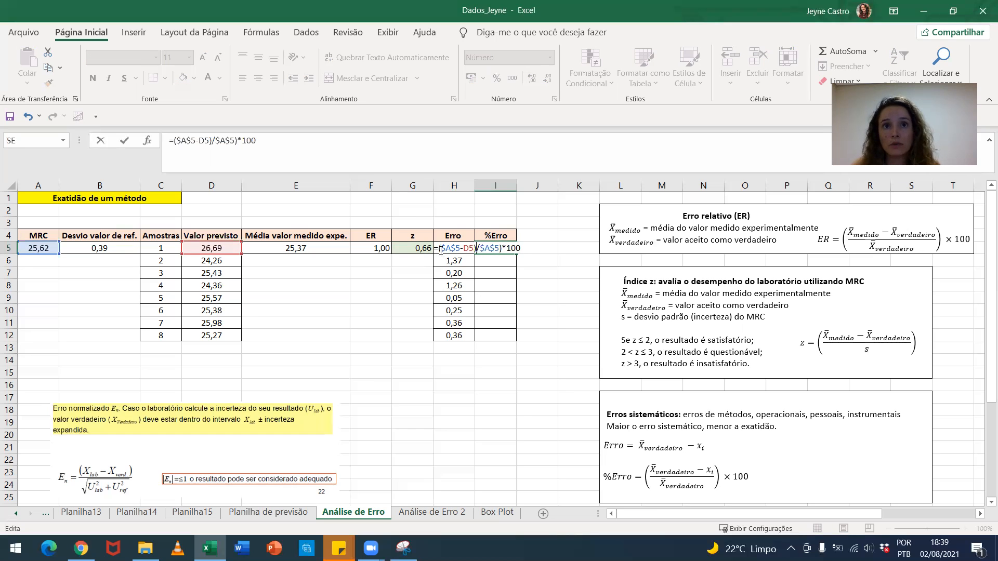
{"action": "type", "text": "("}
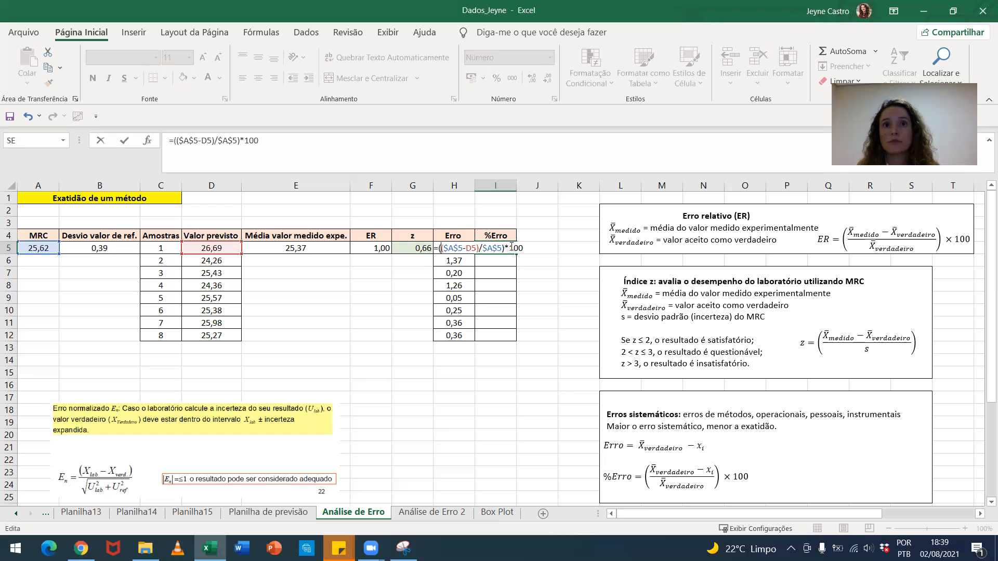
{"action": "key", "text": "Return"}
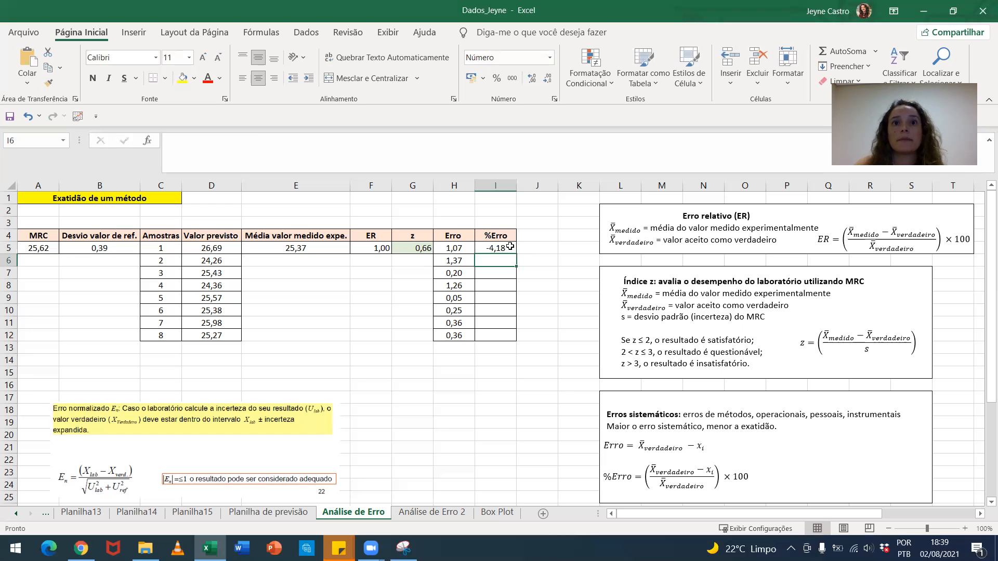
Make the percentage error in I5 absolute with =ABS(($A$5-D5)/$A$5)*100.
{"action": "double_click", "coordinate": [510, 247]}
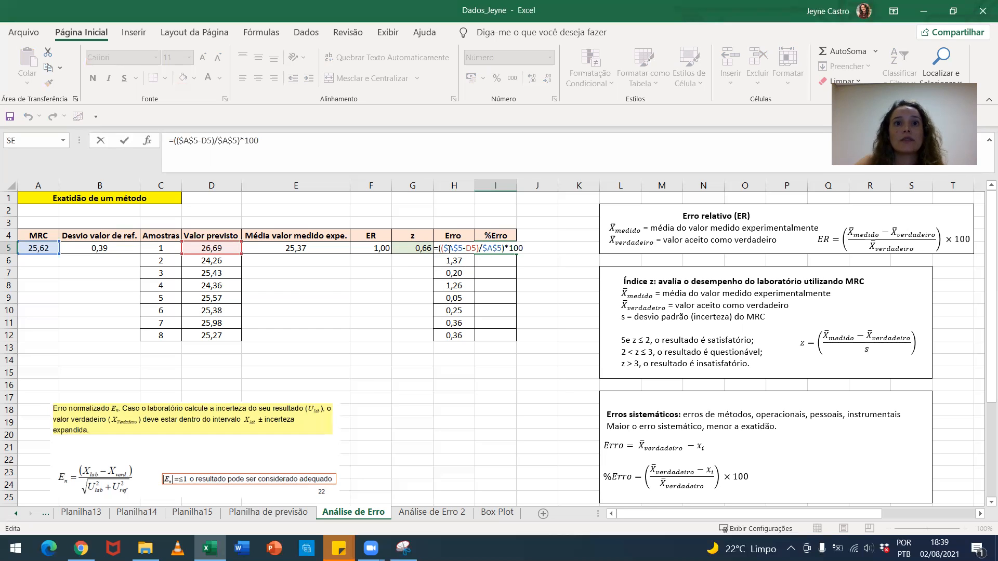
{"action": "type", "text": "abs"}
{"action": "key", "text": "Return"}
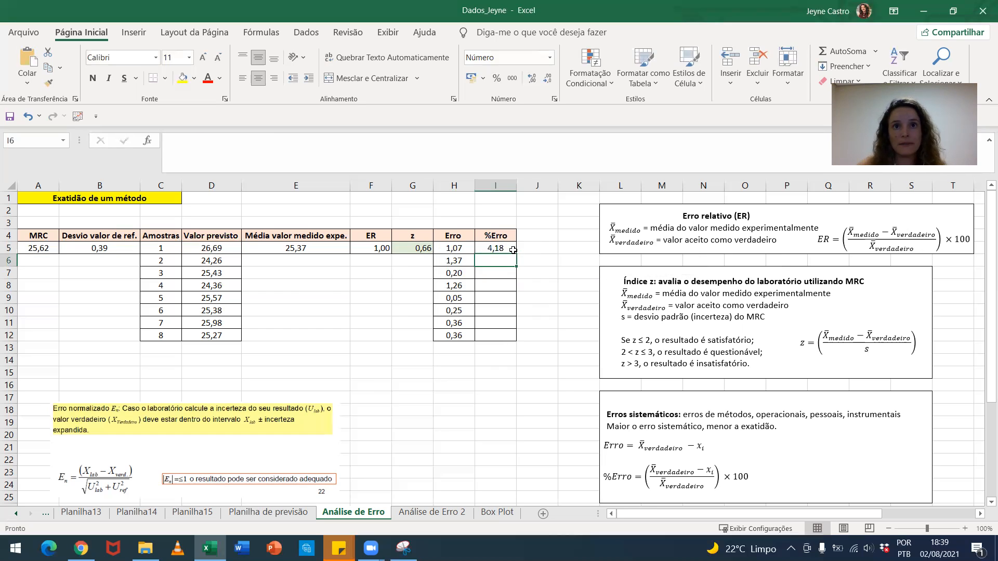
Check the percentage error formula in I5 and fill it down to I12 for all samples.
{"action": "double_click", "coordinate": [509, 246]}
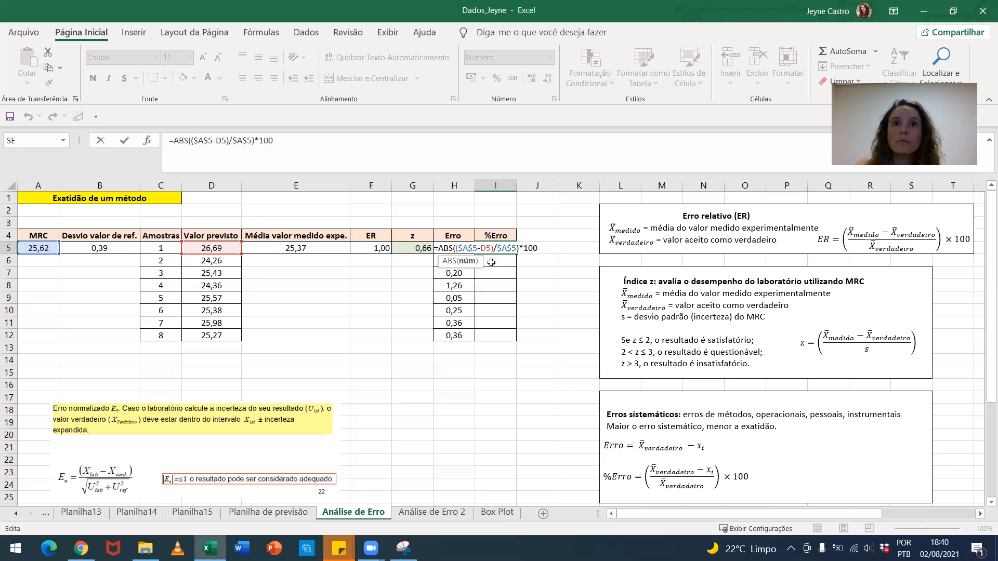
{"action": "left_click", "coordinate": [506, 244]}
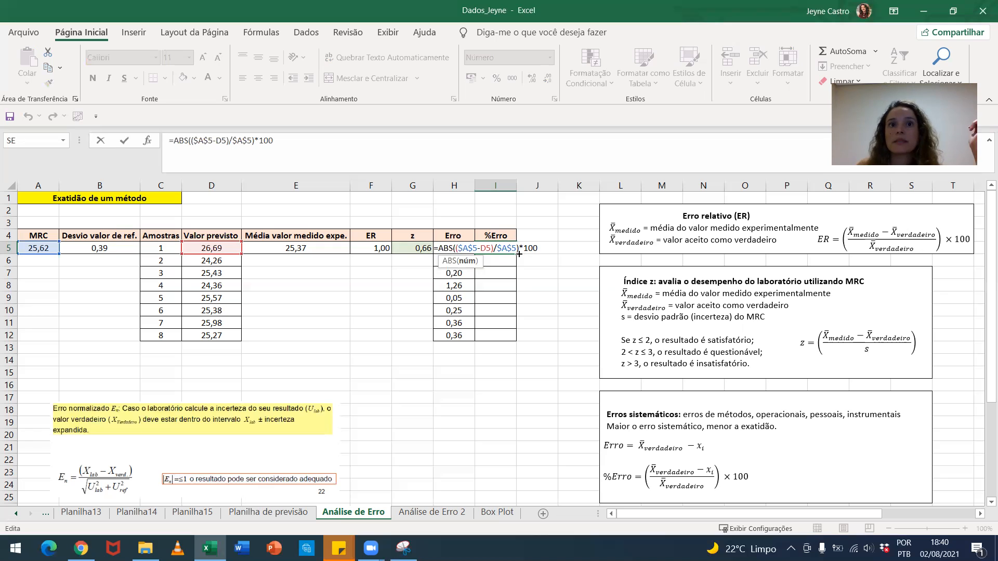
{"action": "key", "text": "Return"}
{"action": "left_click", "coordinate": [503, 247]}
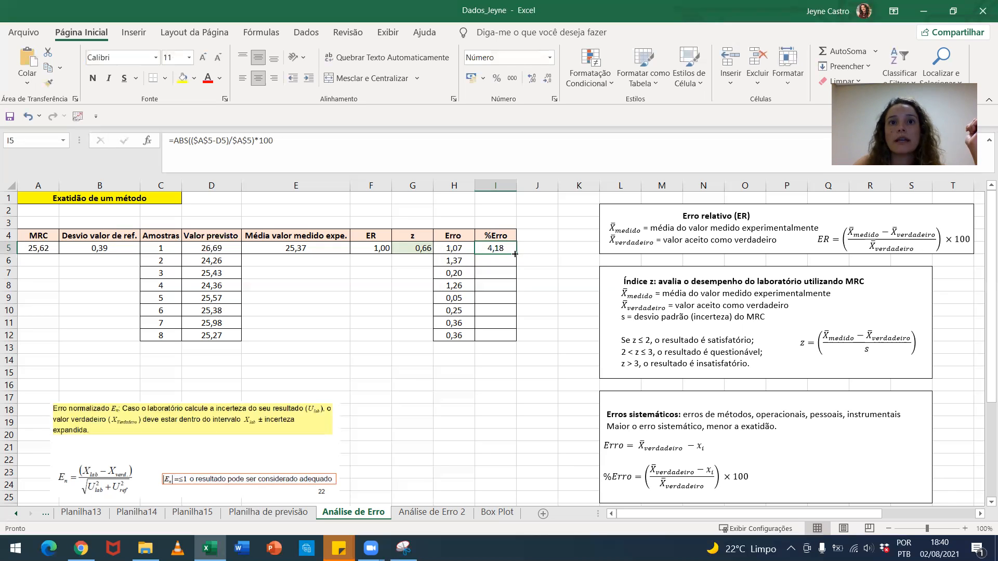
{"action": "double_click", "coordinate": [515, 254]}
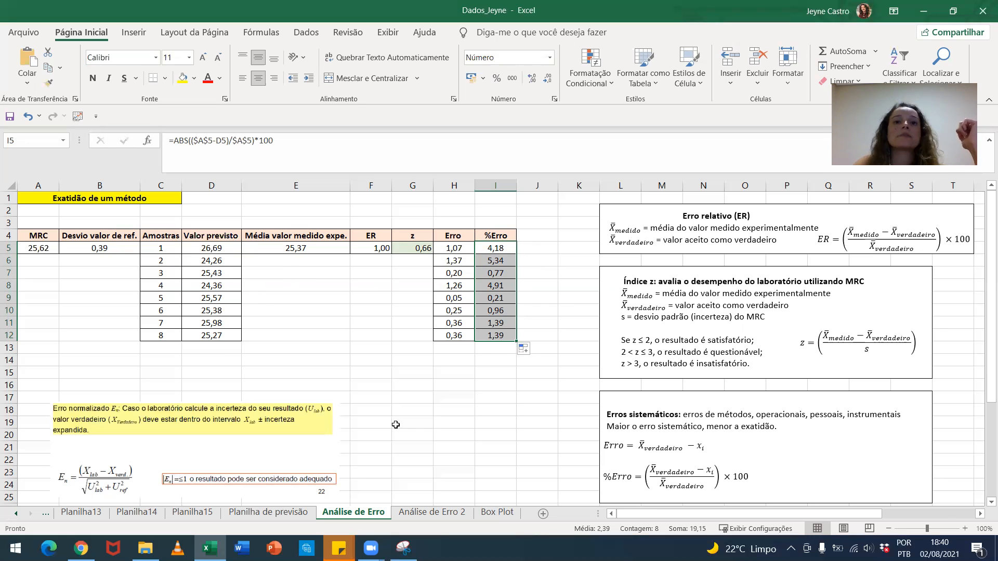
Enlarge the normalized error (En) image and place it just below the sample table, between rows 15 and 24.
{"action": "scroll", "coordinate": [442, 387], "scroll_direction": "down", "scroll_amount": 2}
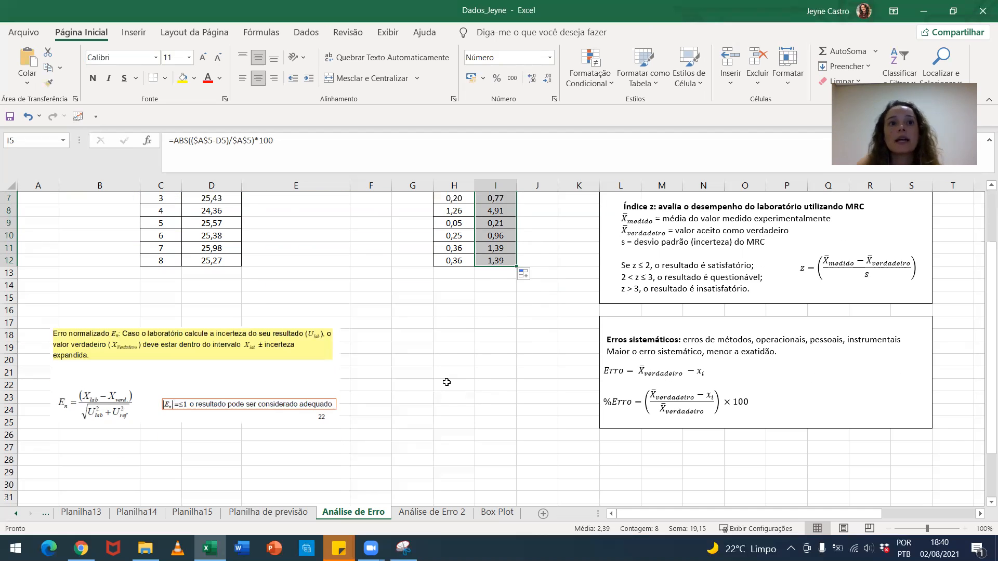
{"action": "left_click_drag", "start_coordinate": [244, 343], "coordinate": [417, 316]}
{"action": "left_click_drag", "start_coordinate": [206, 401], "coordinate": [164, 418]}
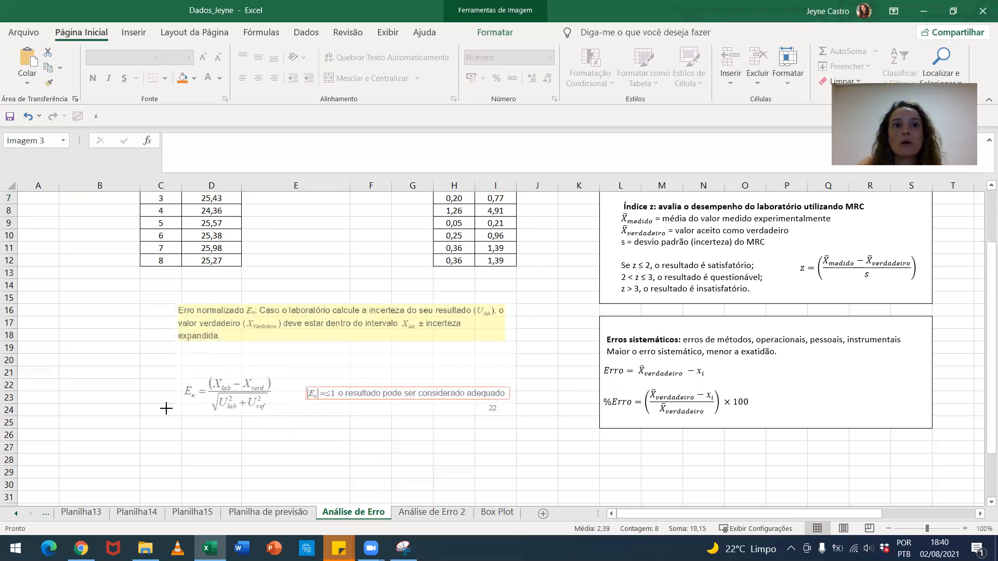
{"action": "left_click_drag", "start_coordinate": [512, 417], "coordinate": [541, 426]}
{"action": "left_click_drag", "start_coordinate": [384, 380], "coordinate": [353, 368]}
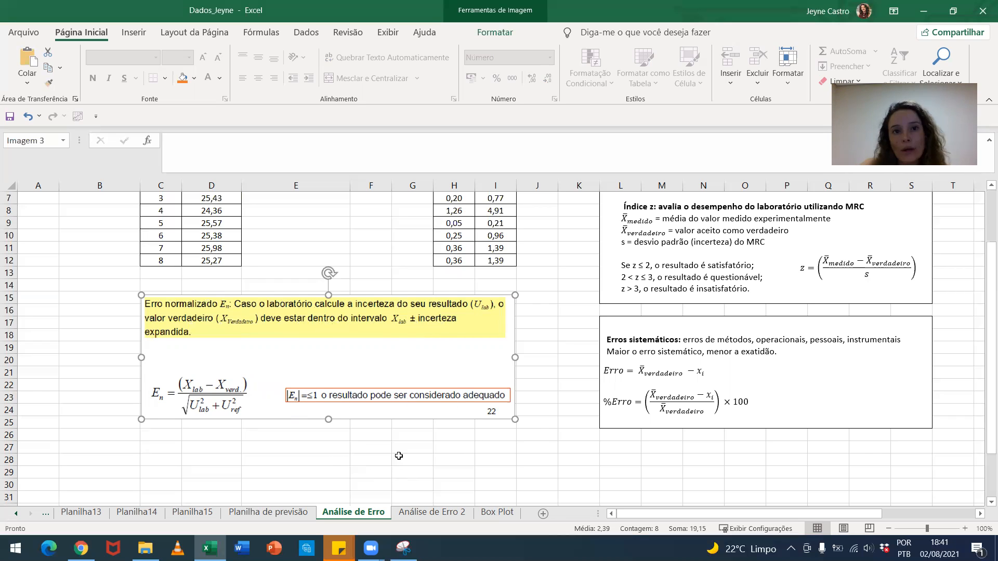
{"action": "left_click_drag", "start_coordinate": [392, 363], "coordinate": [366, 359]}
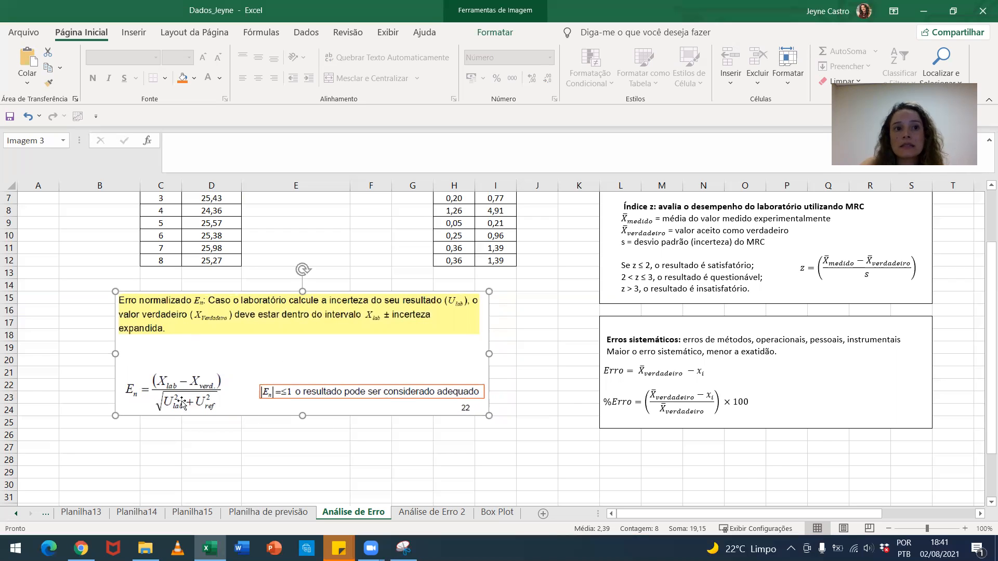